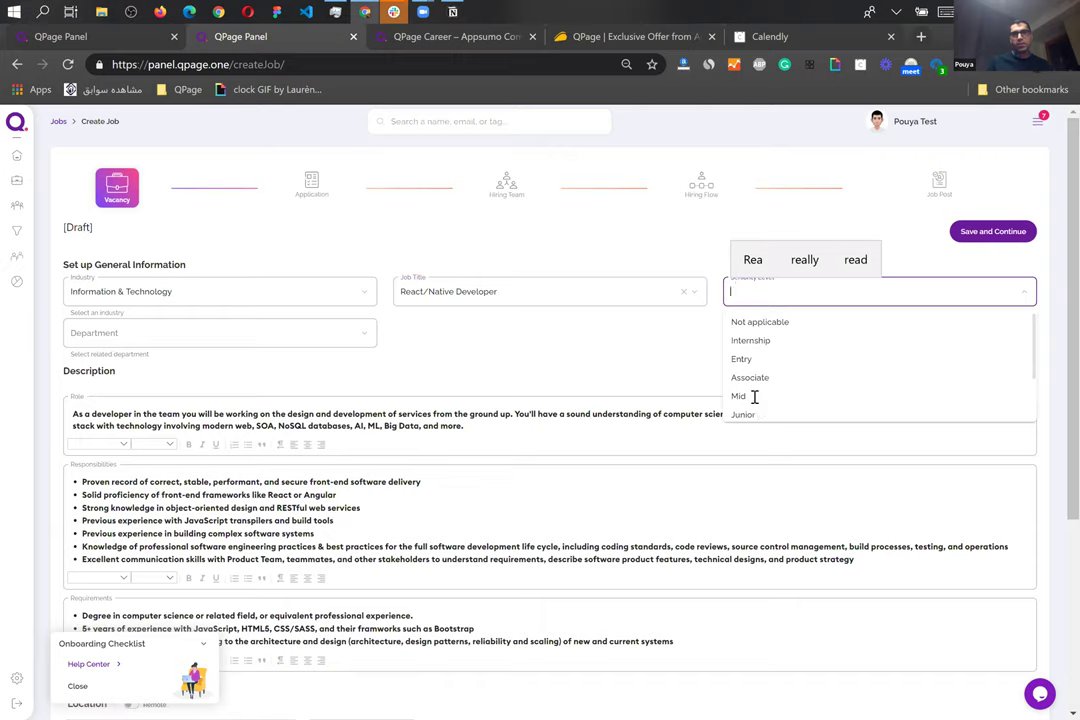
- Set the department to Finance and create the custom job title "Front-end something" for the vacancy
{"action": "left_click", "coordinate": [135, 333]}
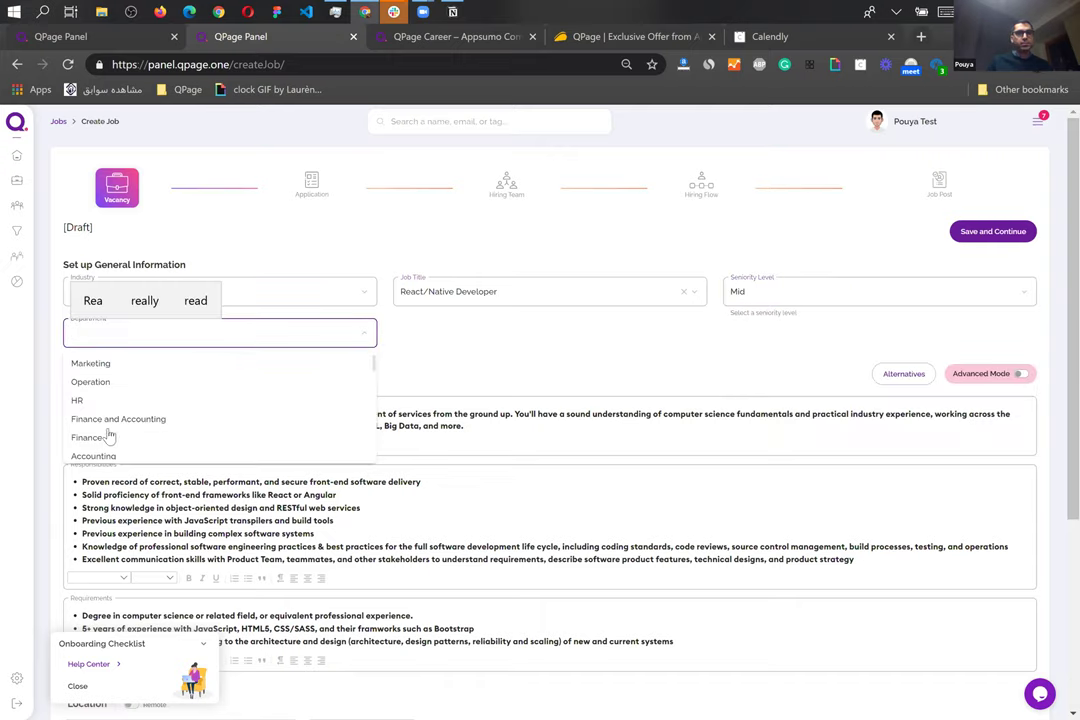
{"action": "left_click", "coordinate": [104, 439]}
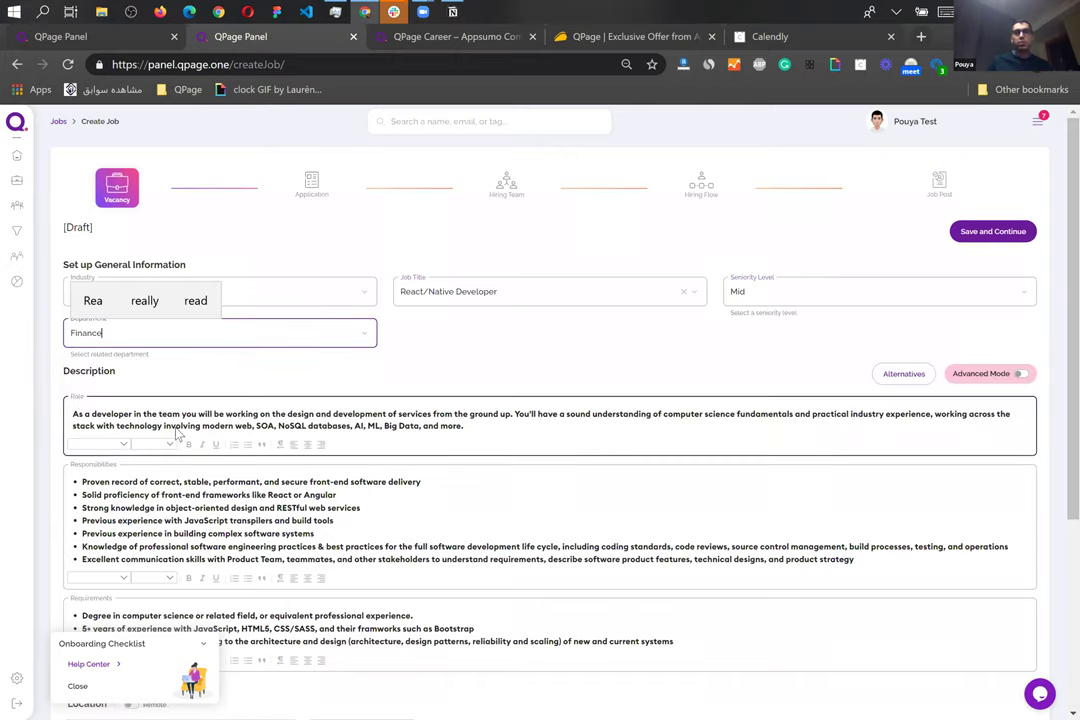
{"action": "left_click", "coordinate": [491, 300]}
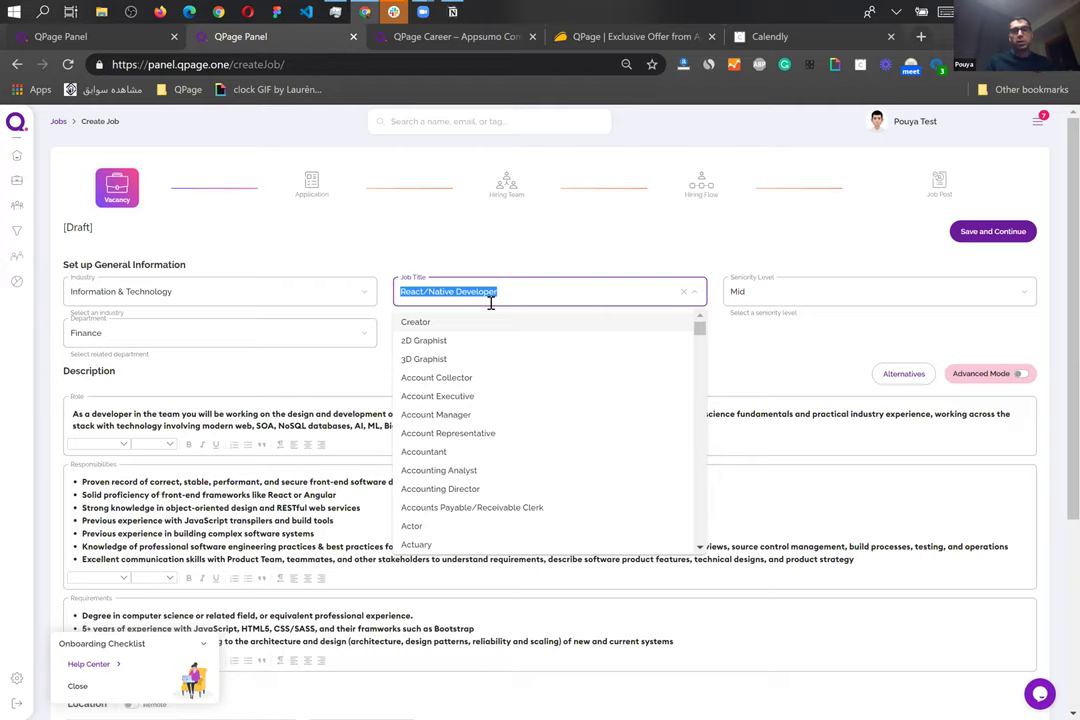
{"action": "type", "text": "Fron"}
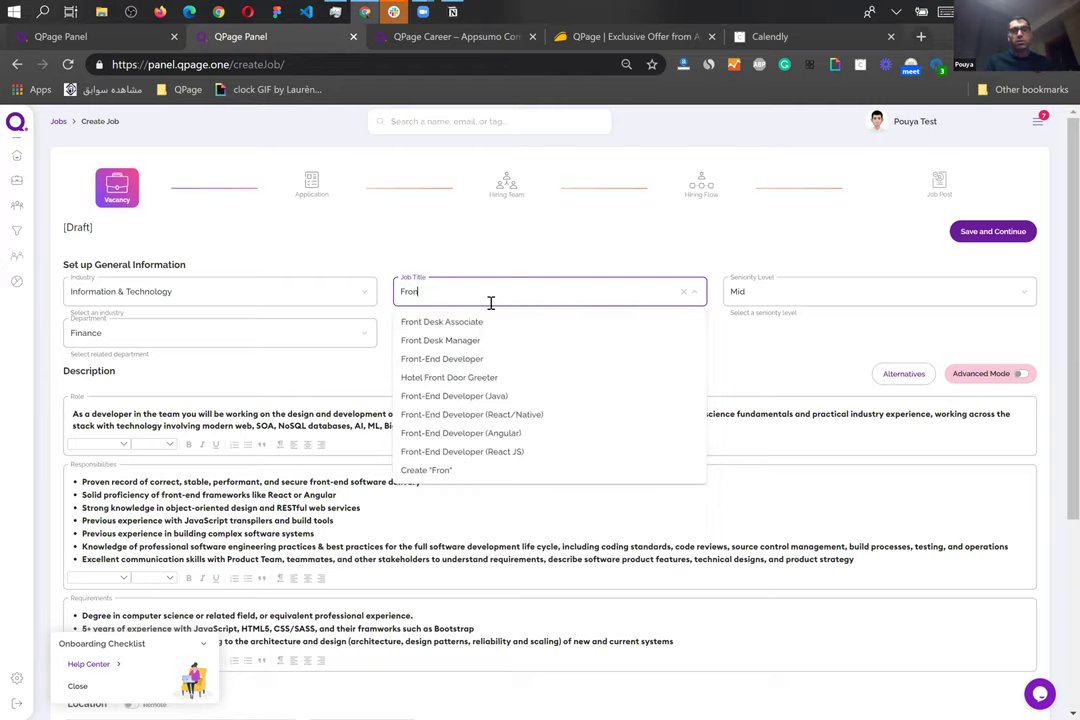
{"action": "type", "text": "t-end"}
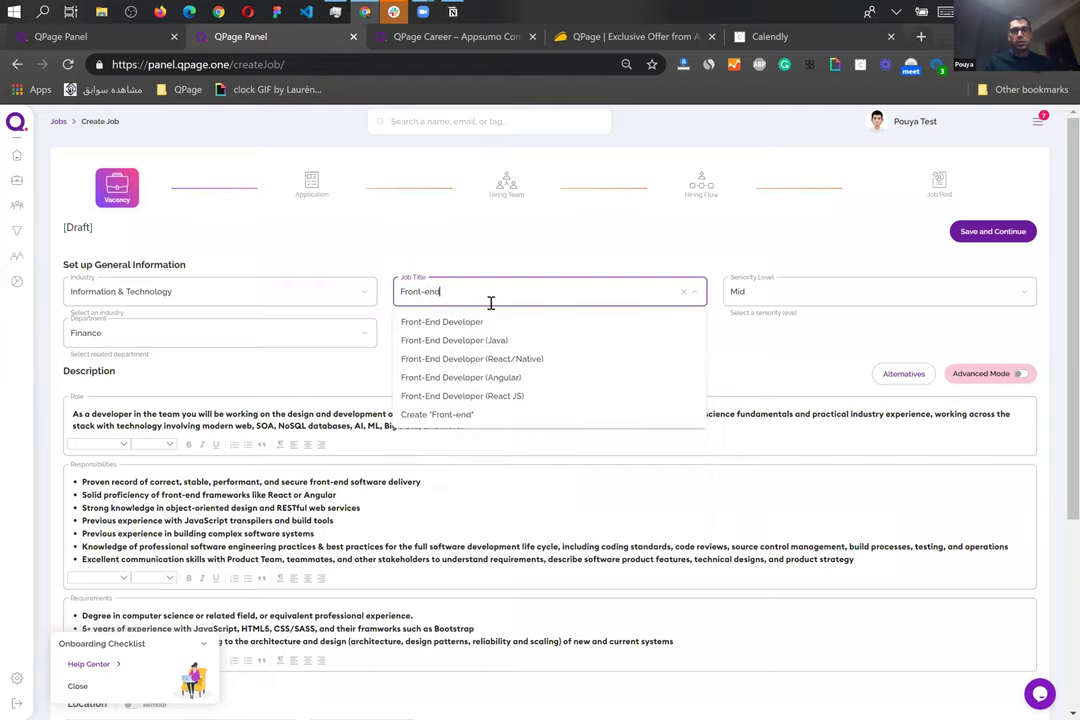
{"action": "type", "text": " something"}
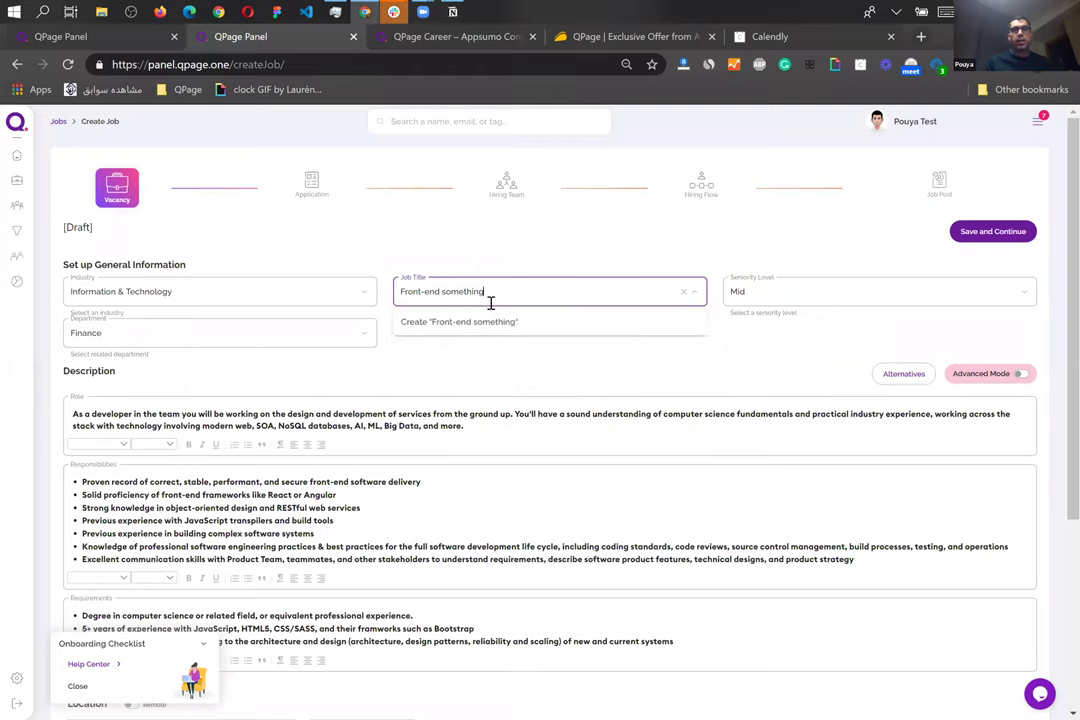
{"action": "left_click", "coordinate": [431, 333]}
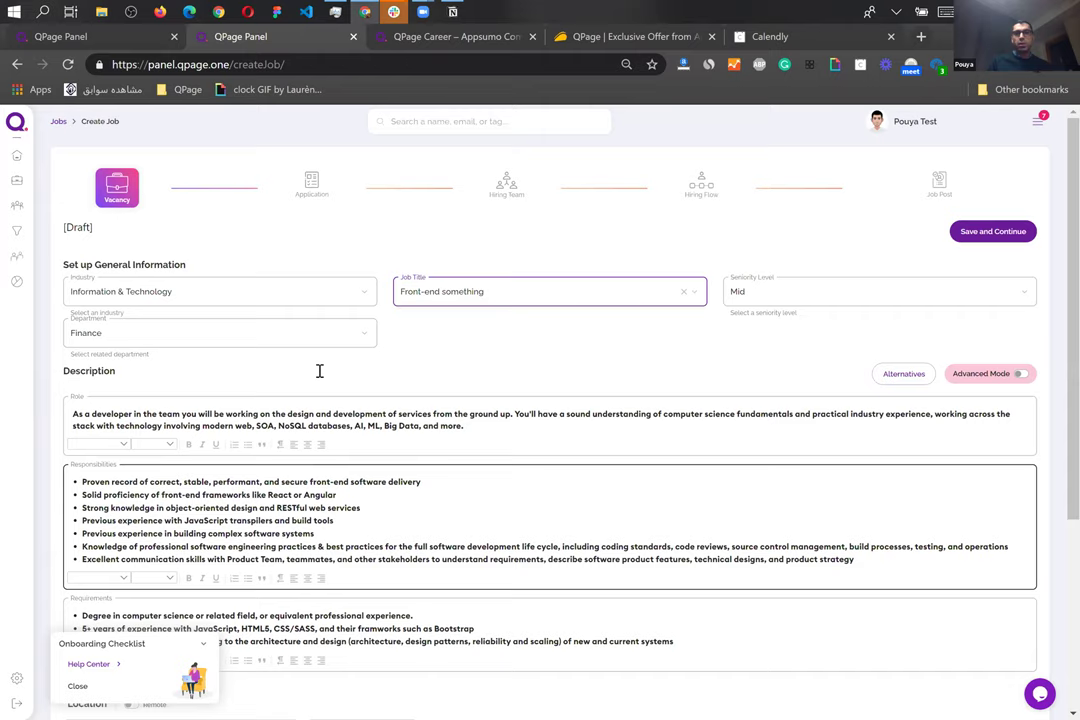
- Switch the job description to advanced mode to view its additional sections, and return to the standard mode
{"action": "scroll", "coordinate": [319, 371], "scroll_direction": "down", "scroll_amount": 3}
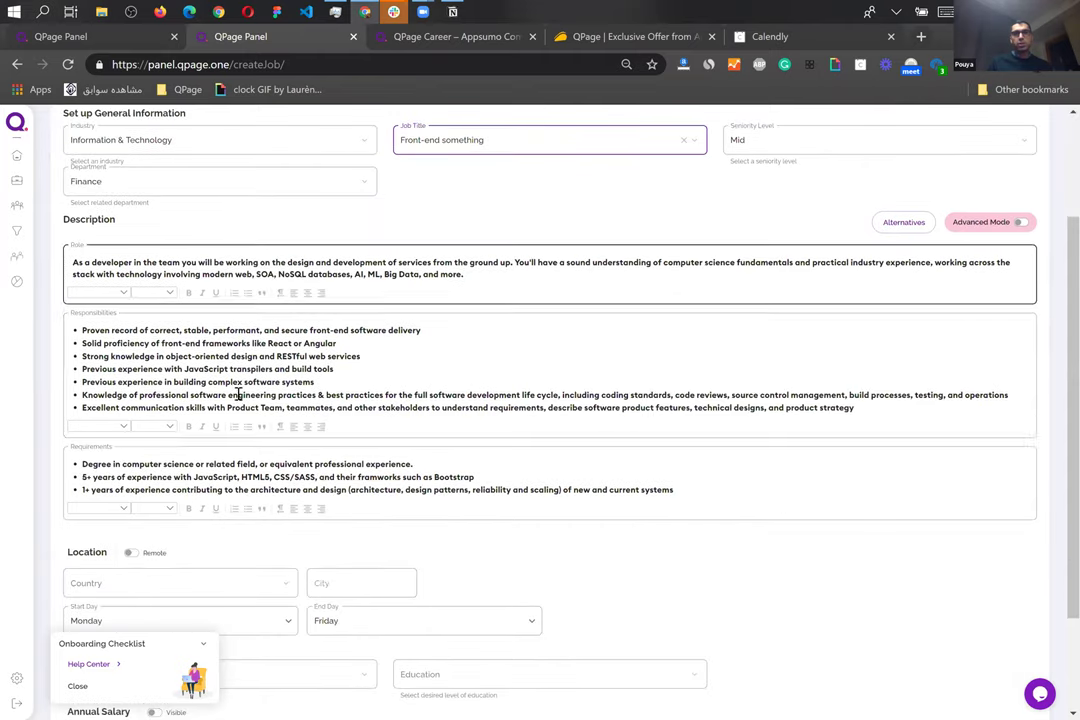
{"action": "scroll", "coordinate": [407, 386], "scroll_direction": "down", "scroll_amount": 2}
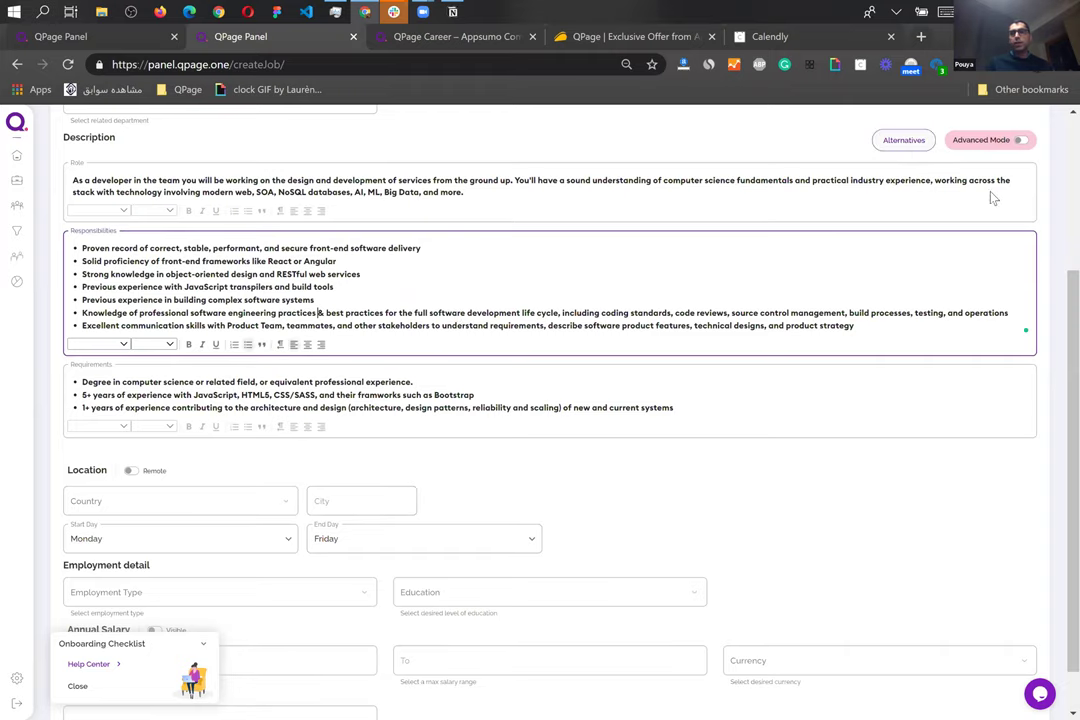
{"action": "scroll", "coordinate": [993, 198], "scroll_direction": "up", "scroll_amount": 1}
{"action": "left_click", "coordinate": [1018, 210]}
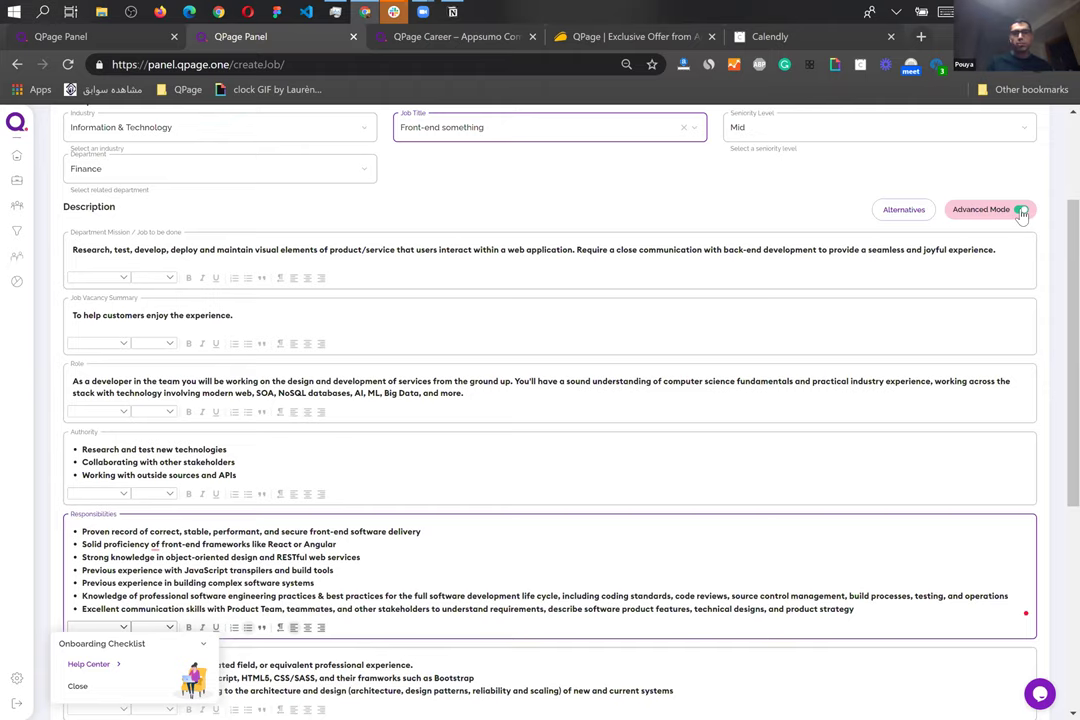
{"action": "scroll", "coordinate": [860, 253], "scroll_direction": "down", "scroll_amount": 2}
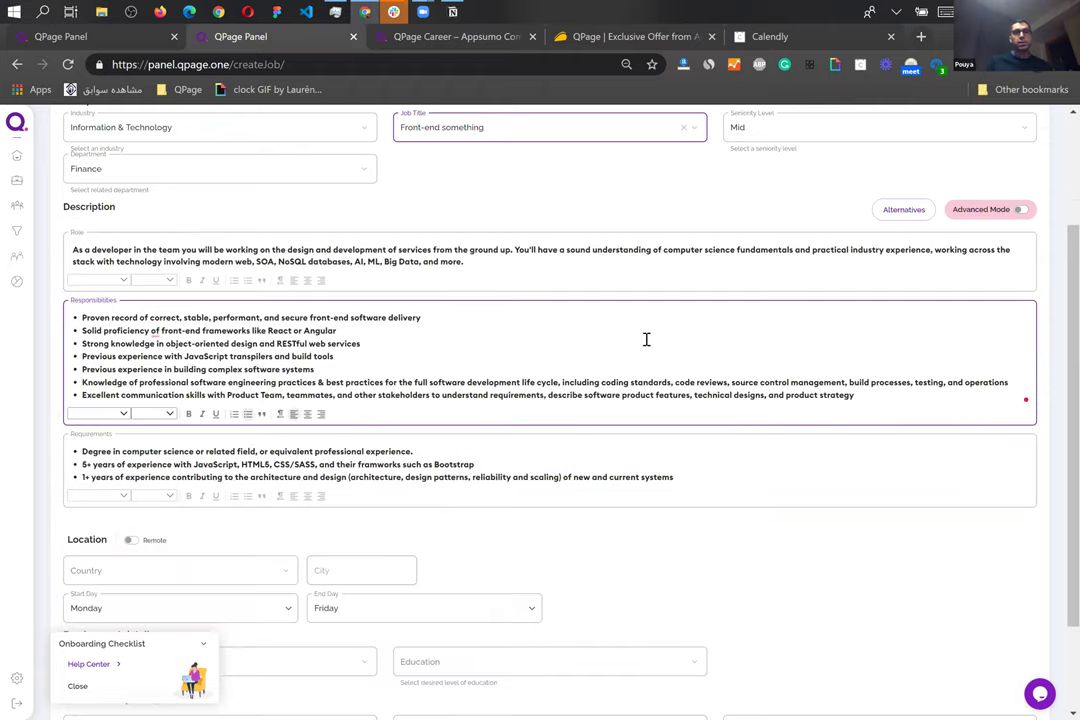
- Set the country of the job location to United States
{"action": "scroll", "coordinate": [646, 340], "scroll_direction": "down", "scroll_amount": 2}
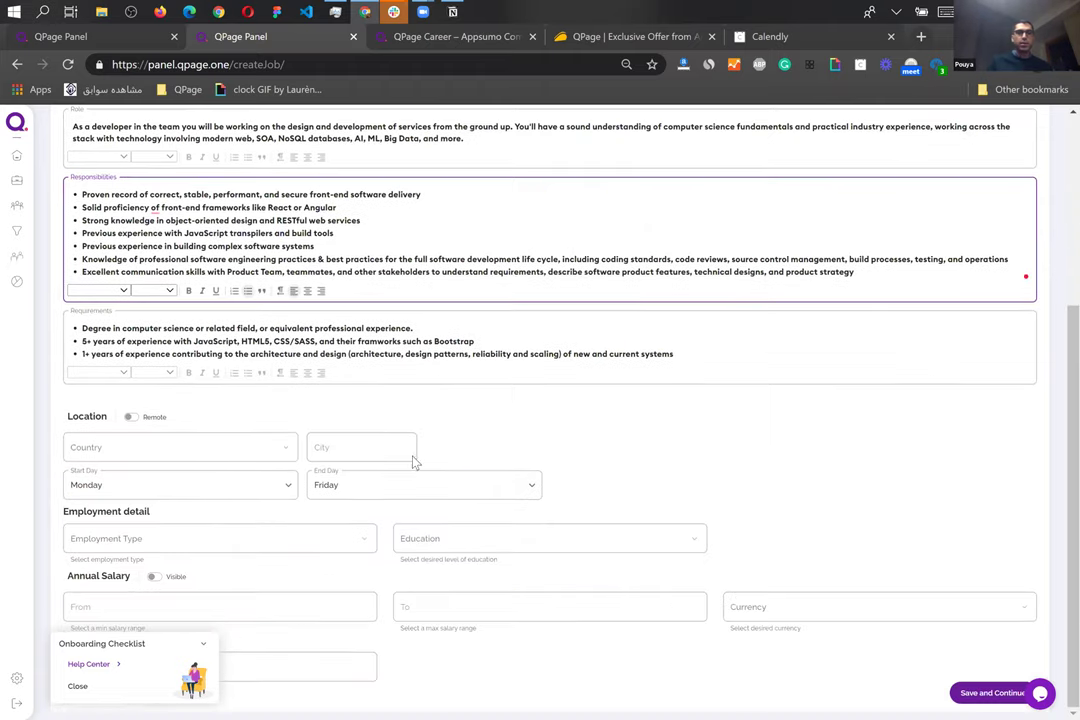
{"action": "left_click", "coordinate": [142, 448]}
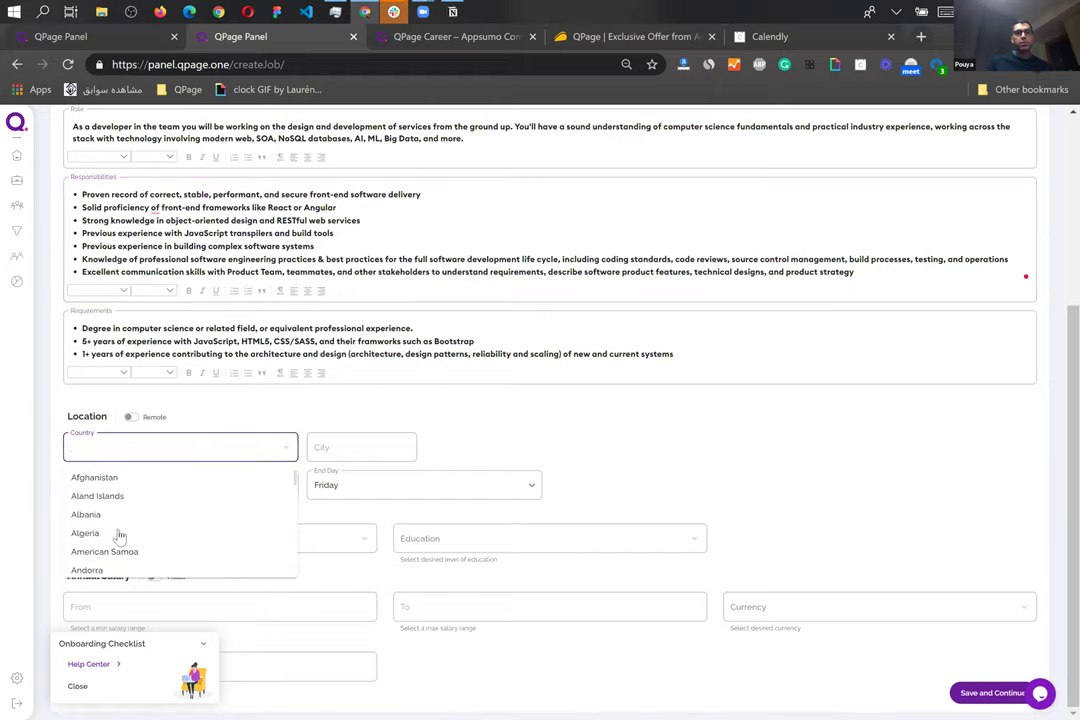
{"action": "scroll", "coordinate": [118, 535], "scroll_direction": "down", "scroll_amount": 2}
{"action": "type", "text": "uni"}
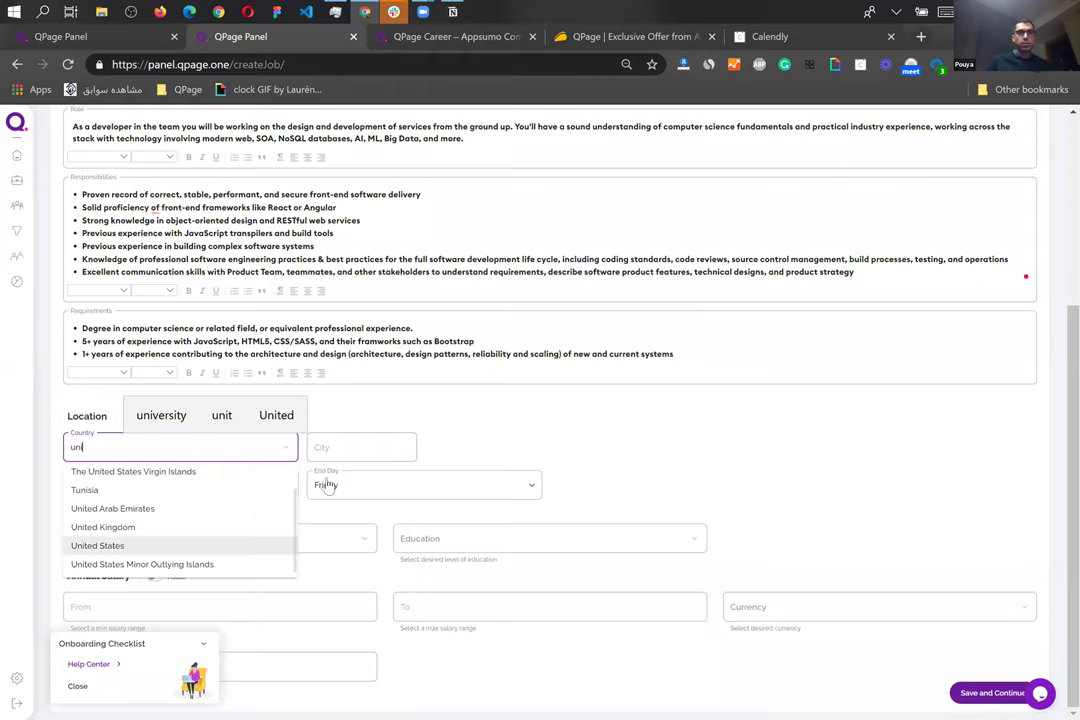
{"action": "left_click", "coordinate": [112, 546]}
- Set the state of the job location to California and the city to San Francisco
{"action": "left_click", "coordinate": [348, 449]}
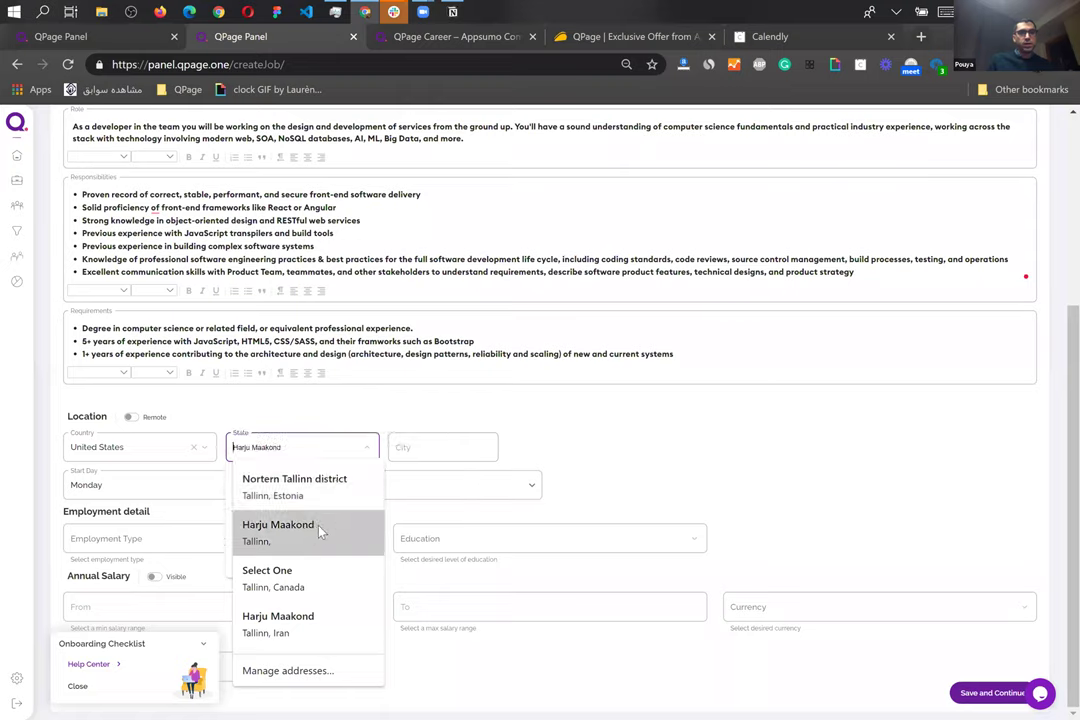
{"action": "key", "text": "Escape"}
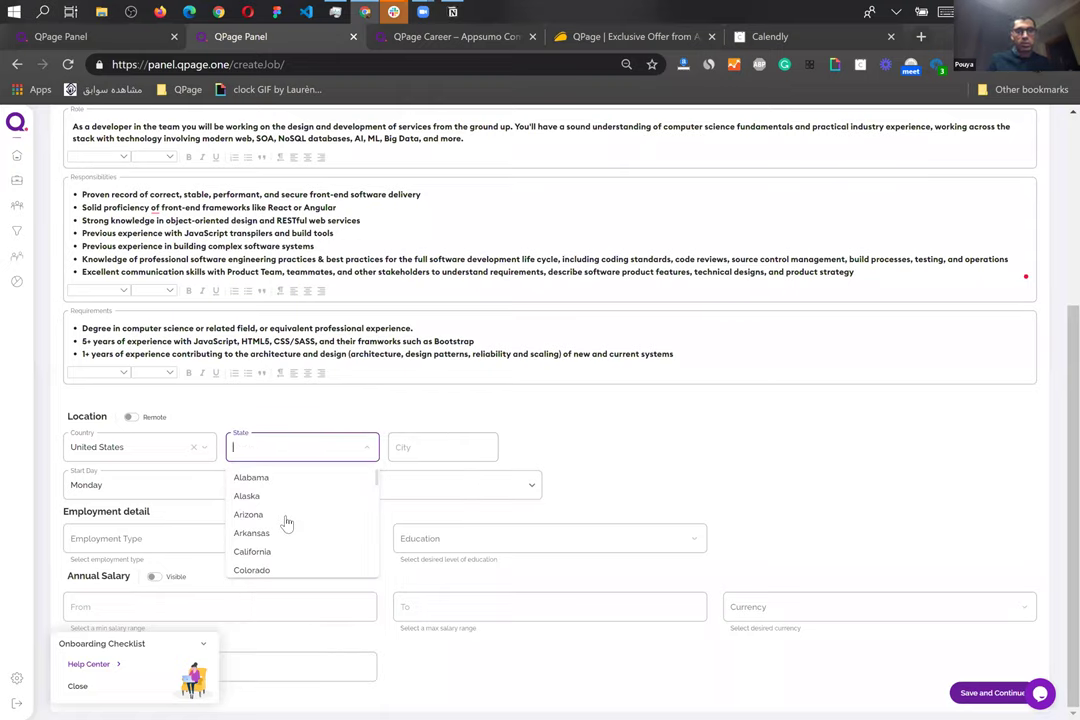
{"action": "left_click", "coordinate": [265, 555]}
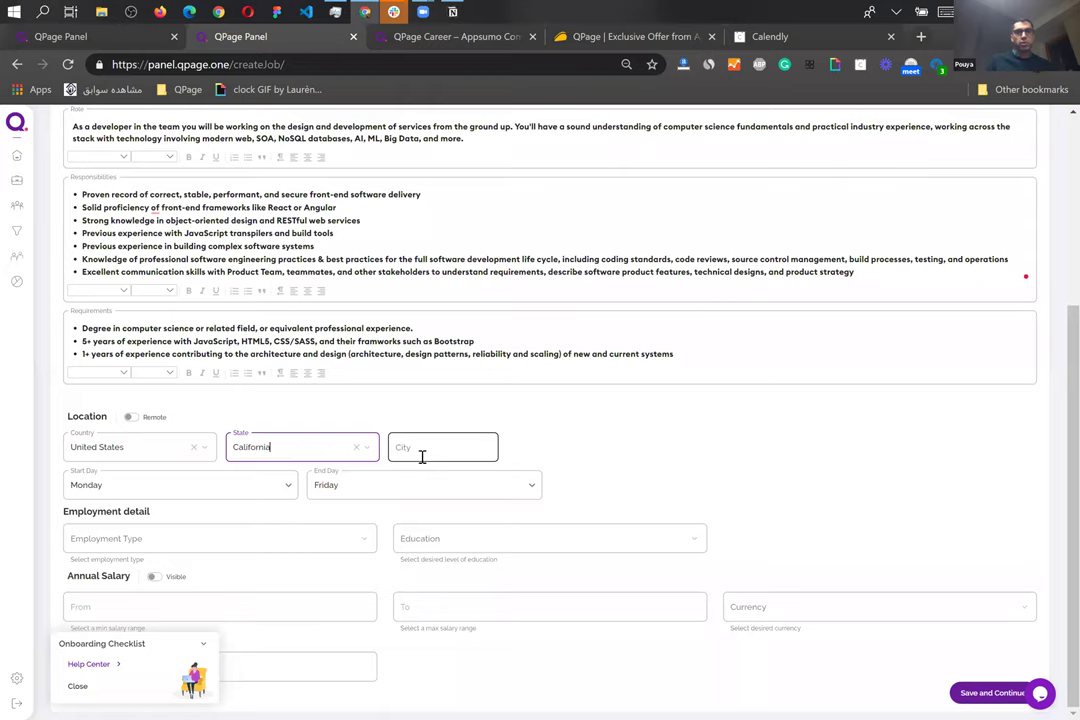
{"action": "left_click", "coordinate": [421, 456]}
{"action": "type", "text": "San "}
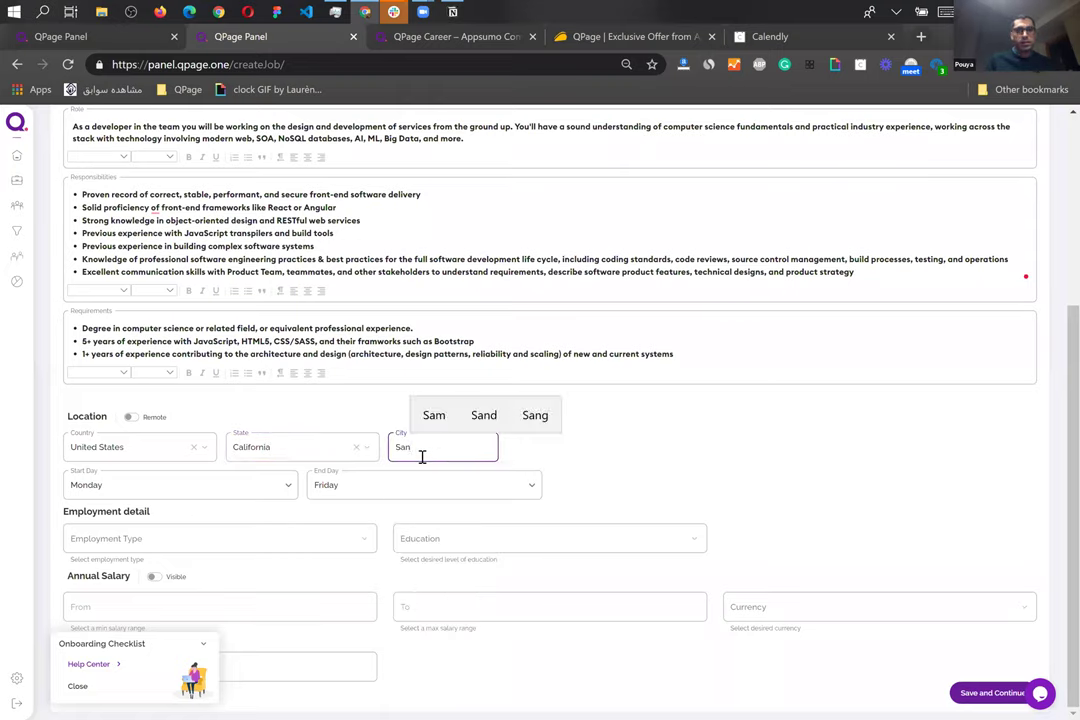
{"action": "type", "text": "F"}
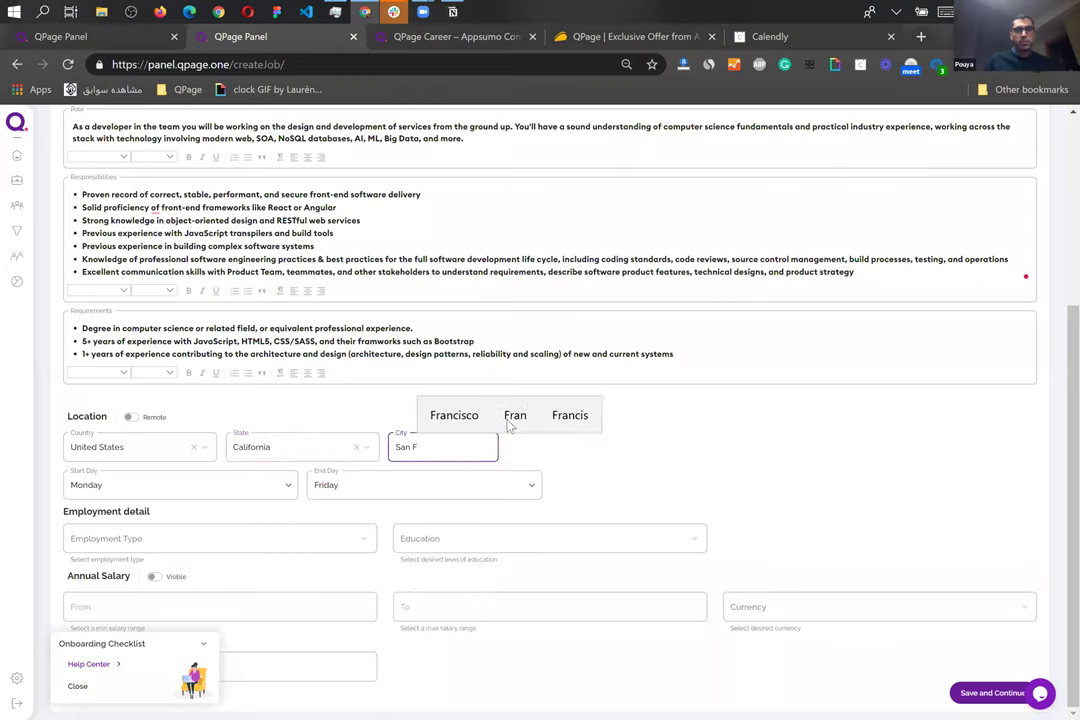
{"action": "left_click", "coordinate": [452, 416]}
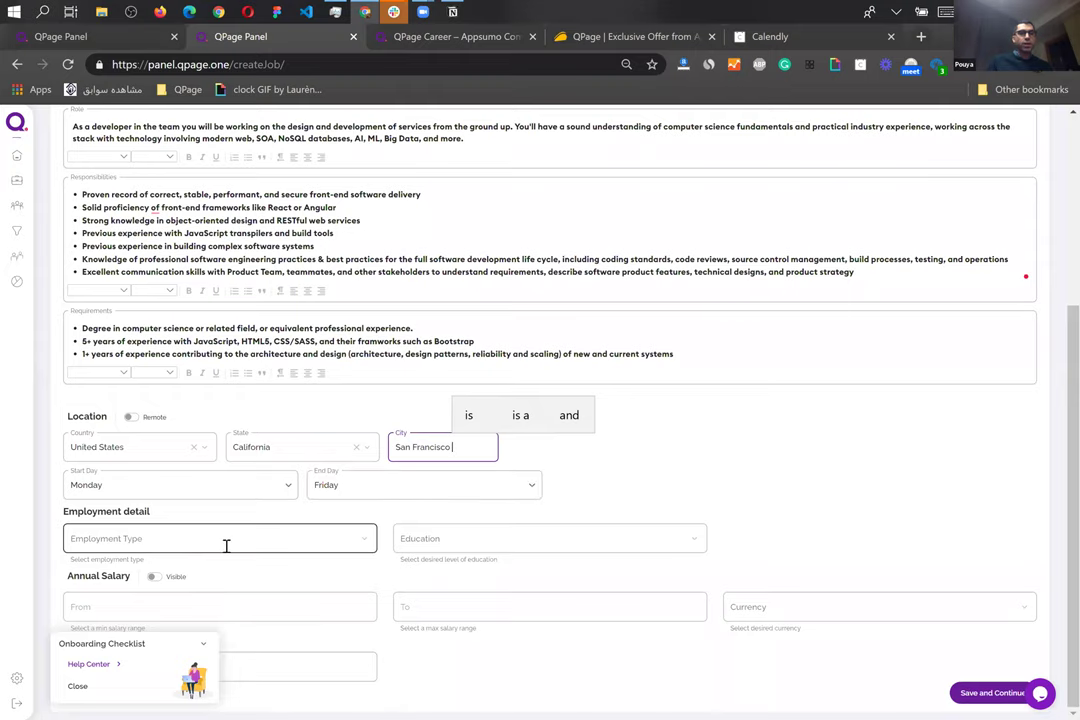
- Set the employment type to Full Time and the desired education to Bachelor's Degree
{"action": "left_click", "coordinate": [140, 540]}
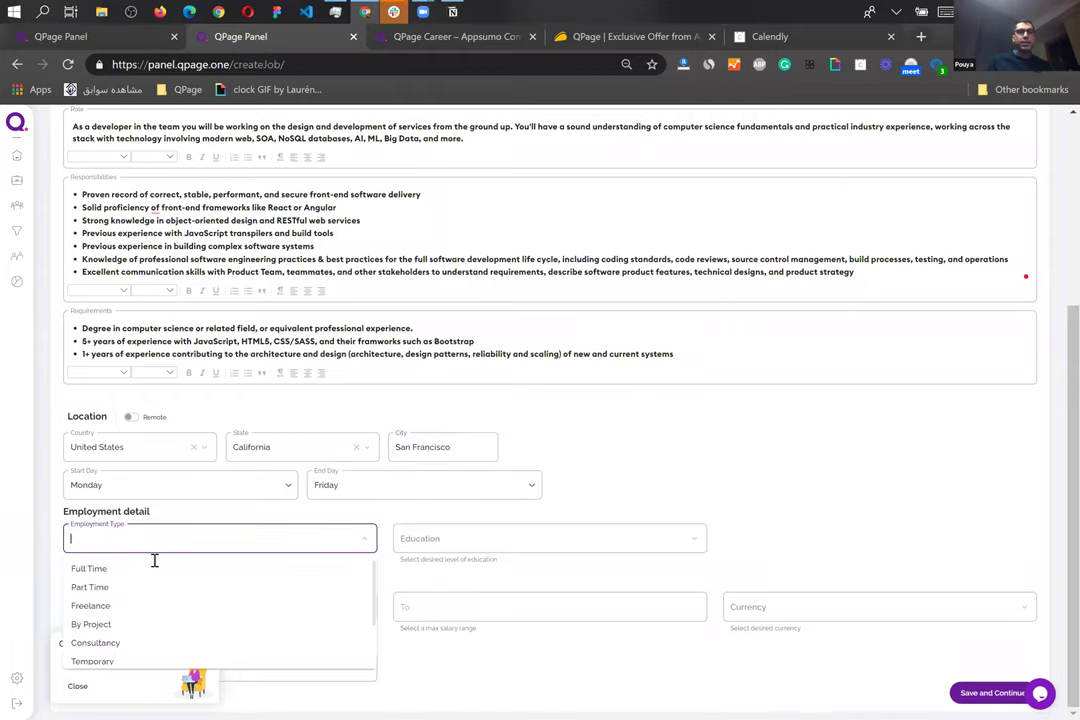
{"action": "left_click", "coordinate": [140, 568]}
{"action": "left_click", "coordinate": [431, 542]}
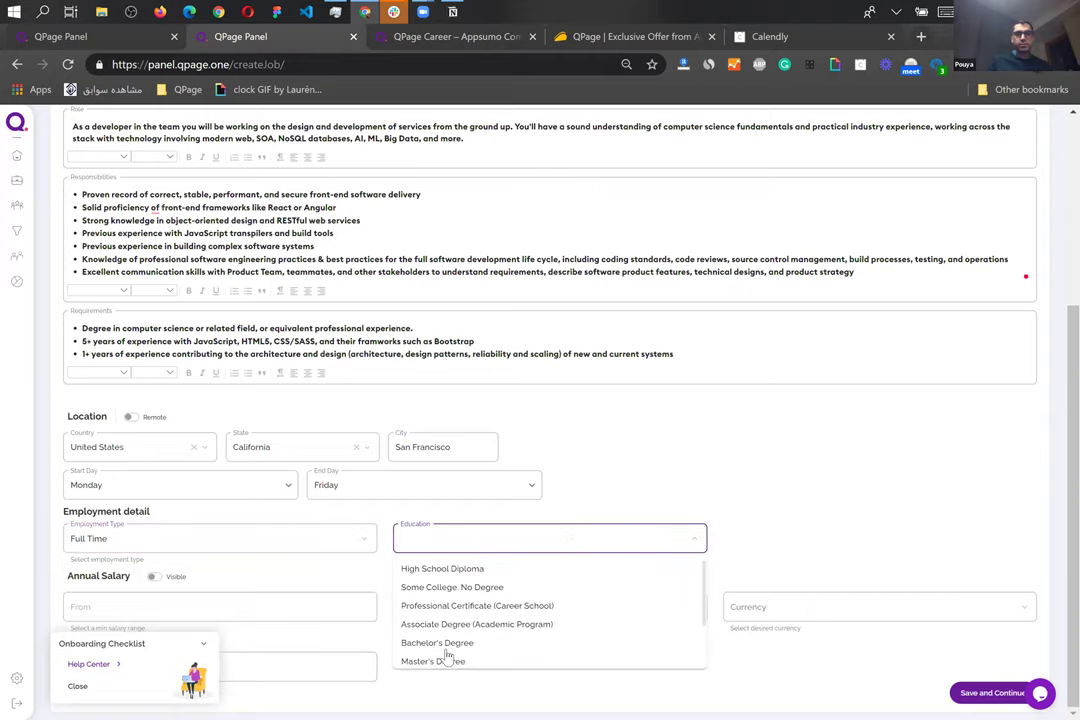
{"action": "left_click", "coordinate": [446, 648]}
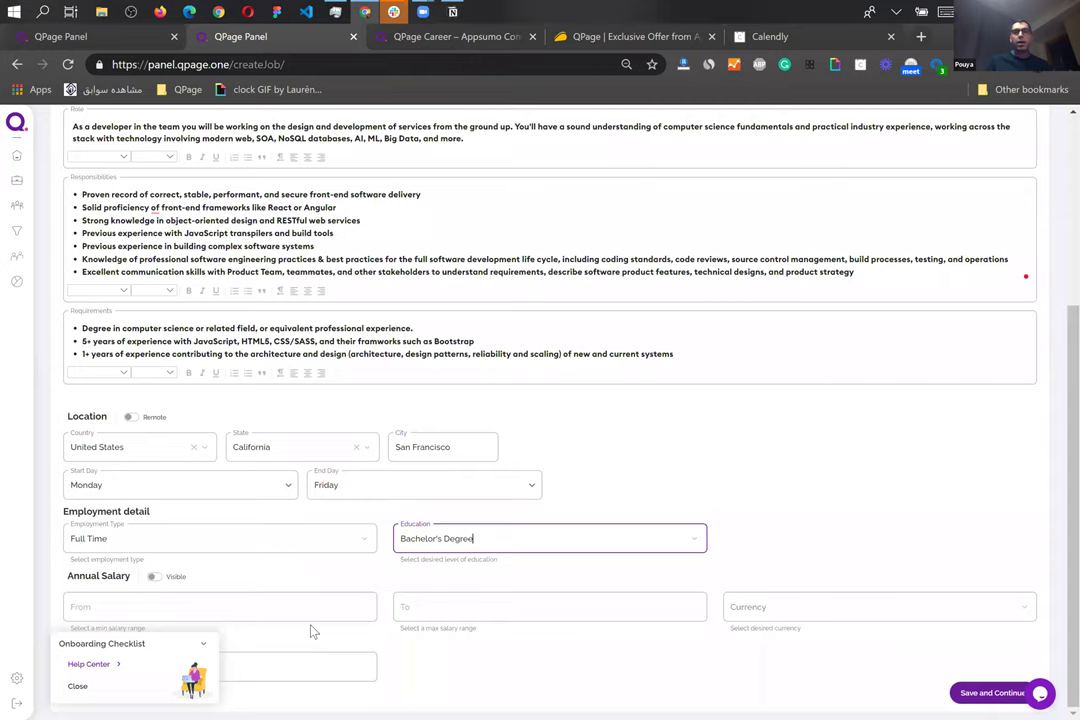
- Dismiss the onboarding checklist and set the number of people to be hired to 1
{"action": "scroll", "coordinate": [314, 632], "scroll_direction": "up", "scroll_amount": 3}
{"action": "scroll", "coordinate": [314, 632], "scroll_direction": "down", "scroll_amount": 1}
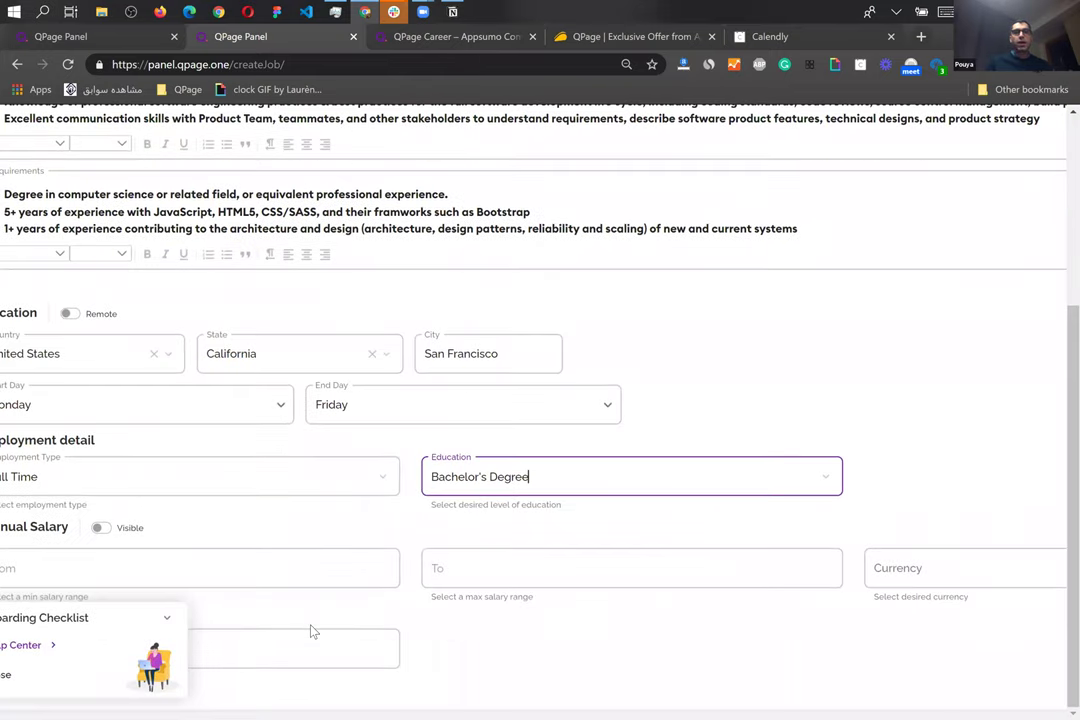
{"action": "scroll", "coordinate": [370, 630], "scroll_direction": "left", "scroll_amount": 1}
{"action": "left_click", "coordinate": [100, 677]}
{"action": "left_click", "coordinate": [174, 648]}
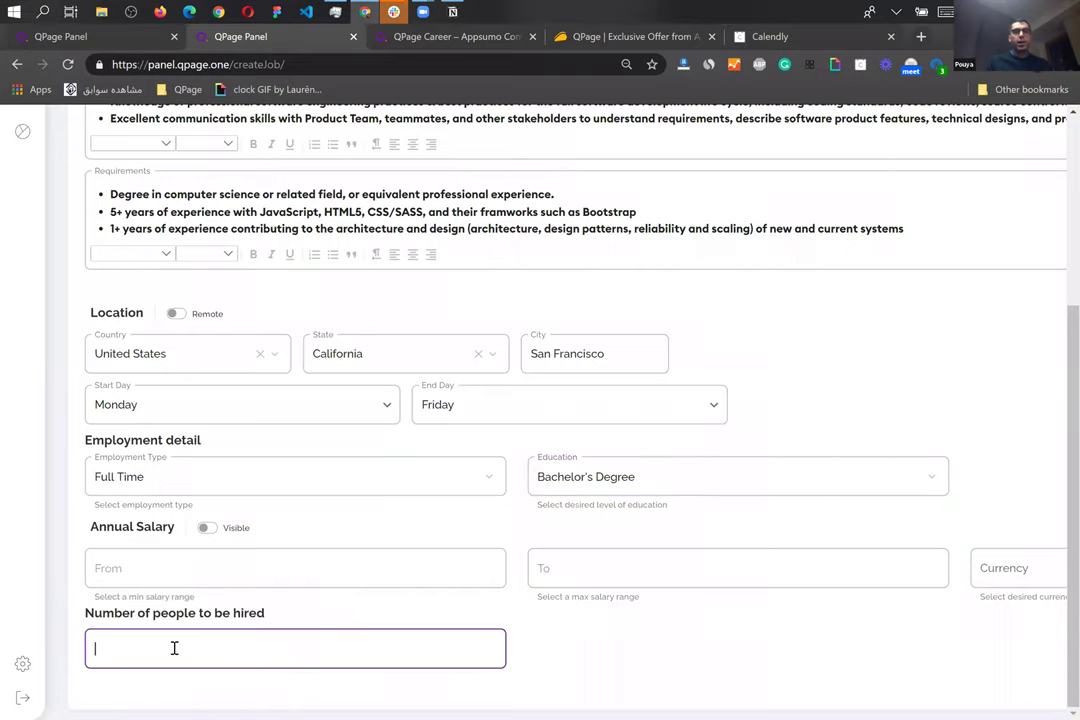
{"action": "type", "text": "1"}
- Save the vacancy details and continue to the Application stage
{"action": "scroll", "coordinate": [562, 614], "scroll_direction": "right", "scroll_amount": 3}
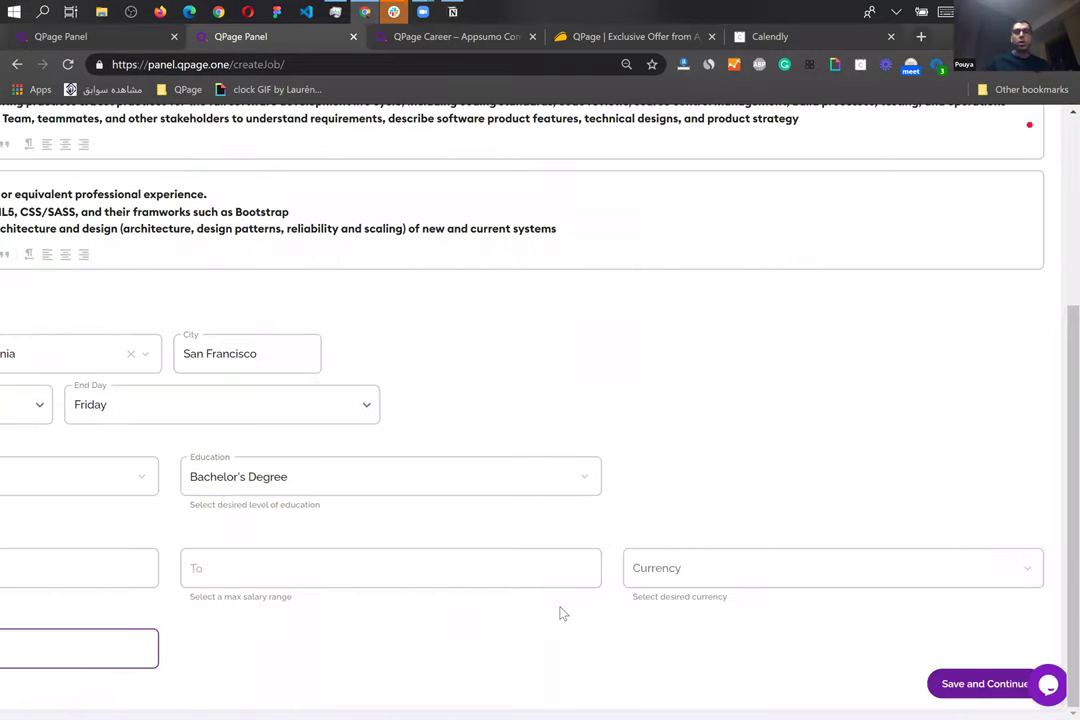
{"action": "scroll", "coordinate": [817, 685], "scroll_direction": "down", "scroll_amount": 3}
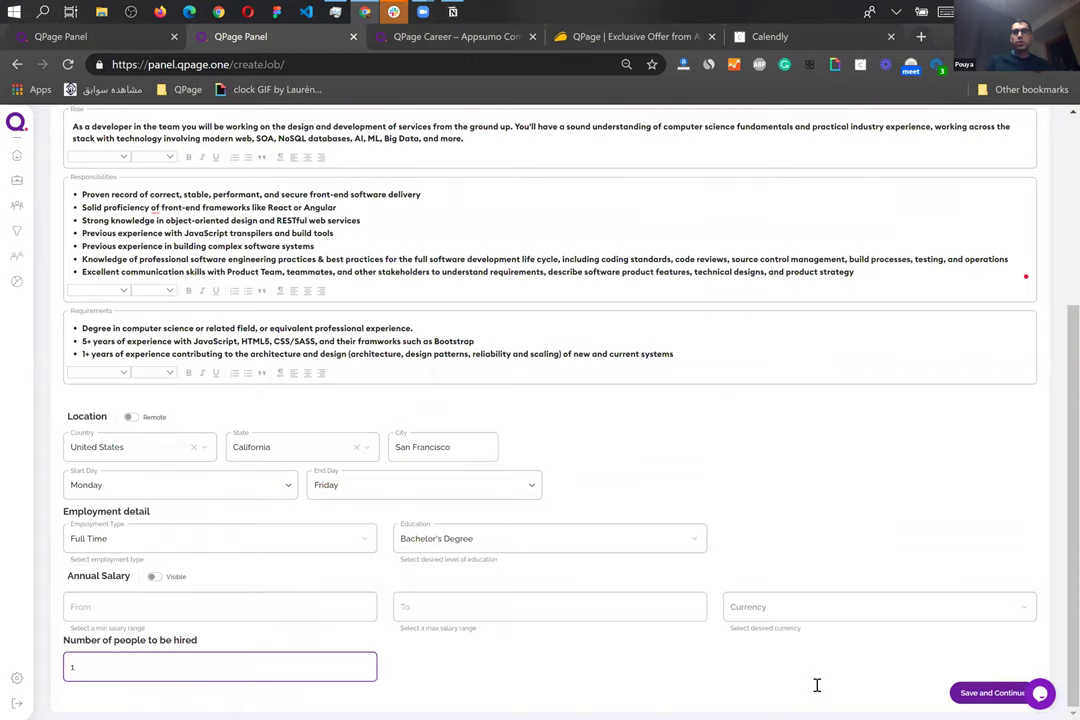
{"action": "scroll", "coordinate": [817, 685], "scroll_direction": "up", "scroll_amount": 2}
{"action": "left_click", "coordinate": [986, 127]}
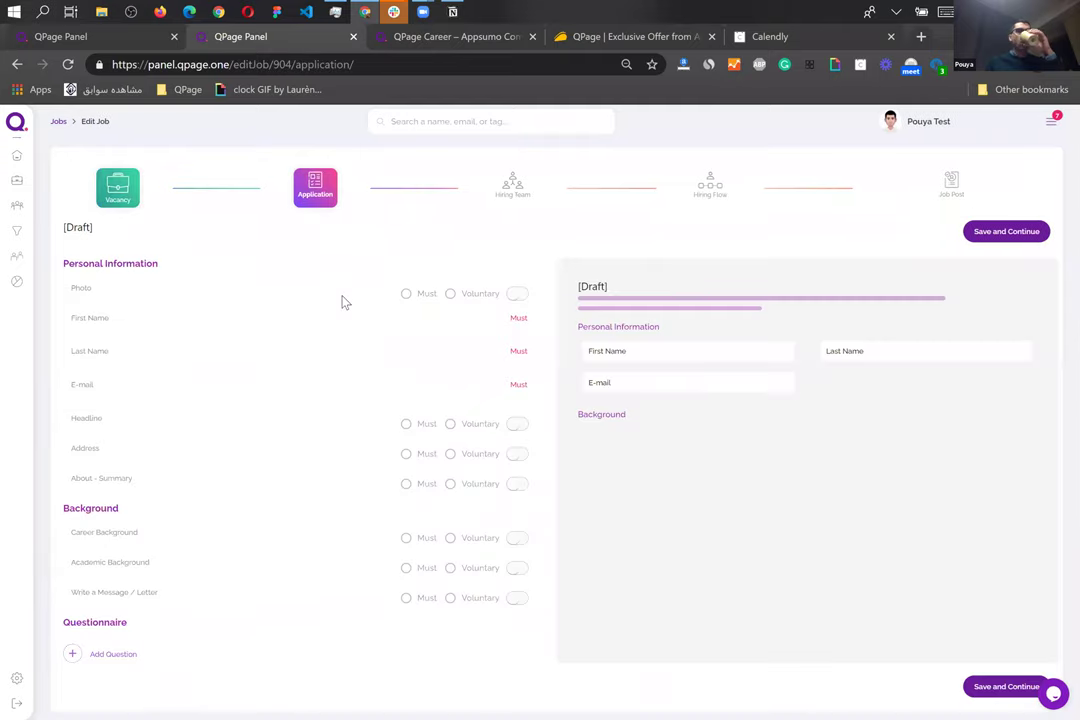
- Enable Photo, Headline and Address as voluntary application fields, and About - Summary as a must field
{"action": "left_click", "coordinate": [516, 294]}
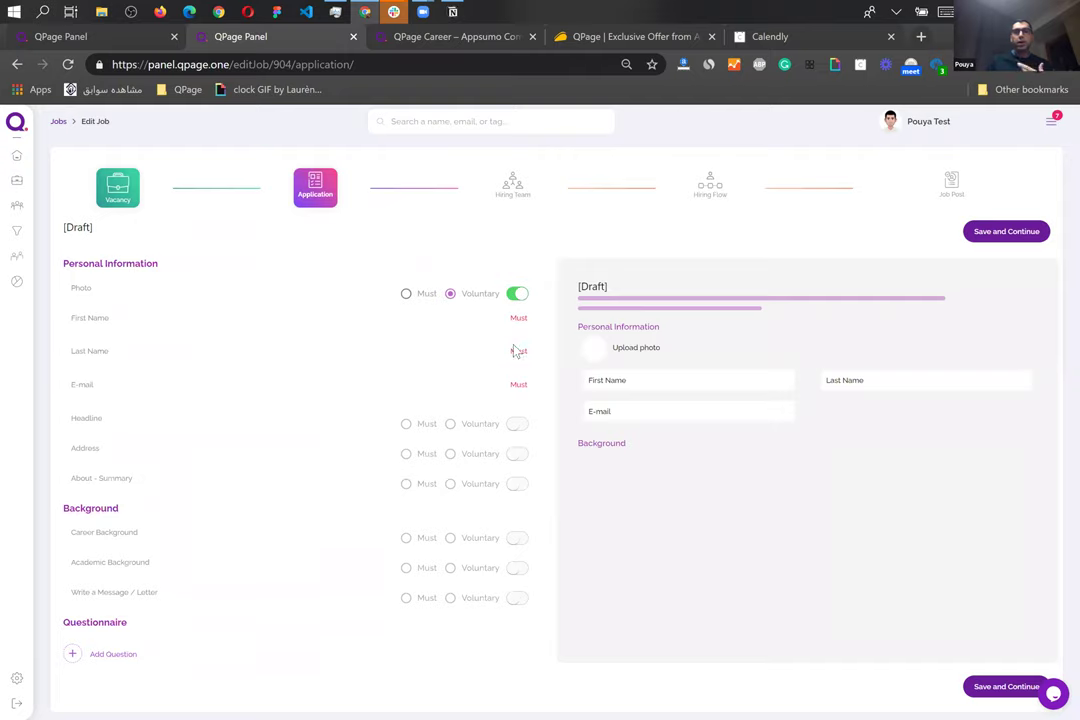
{"action": "left_click", "coordinate": [516, 424]}
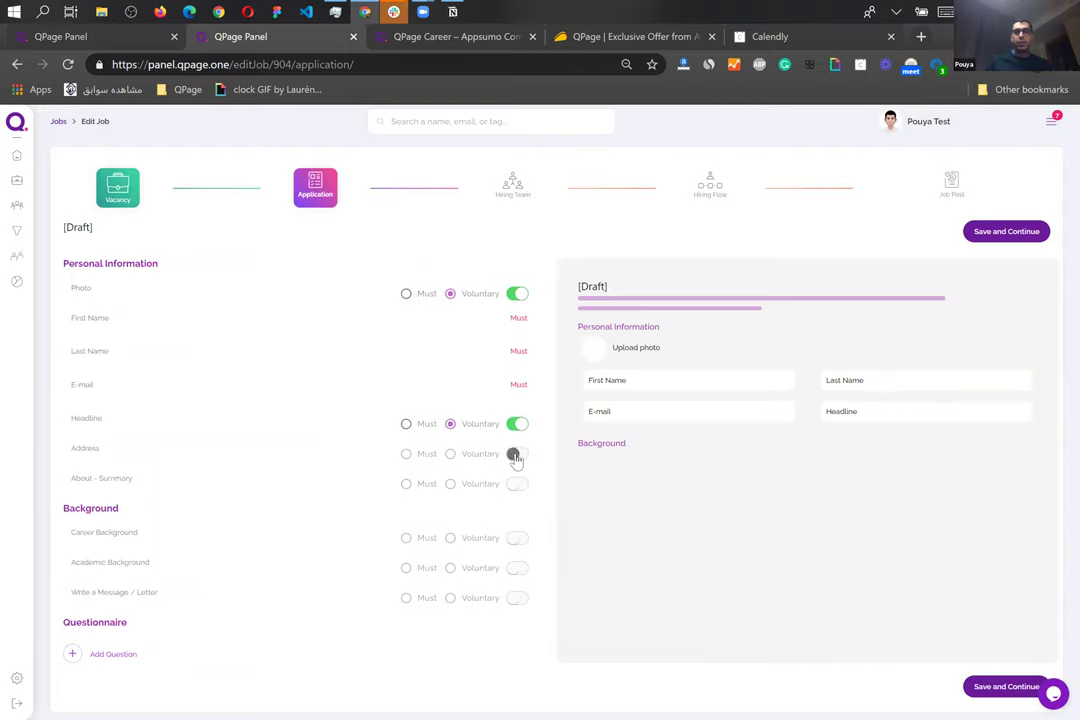
{"action": "left_click", "coordinate": [514, 455]}
{"action": "left_click", "coordinate": [515, 485]}
{"action": "left_click", "coordinate": [406, 484]}
- Enable Career Background, Academic Background and Write a Message / Letter as must fields in the application form
{"action": "left_click", "coordinate": [516, 538]}
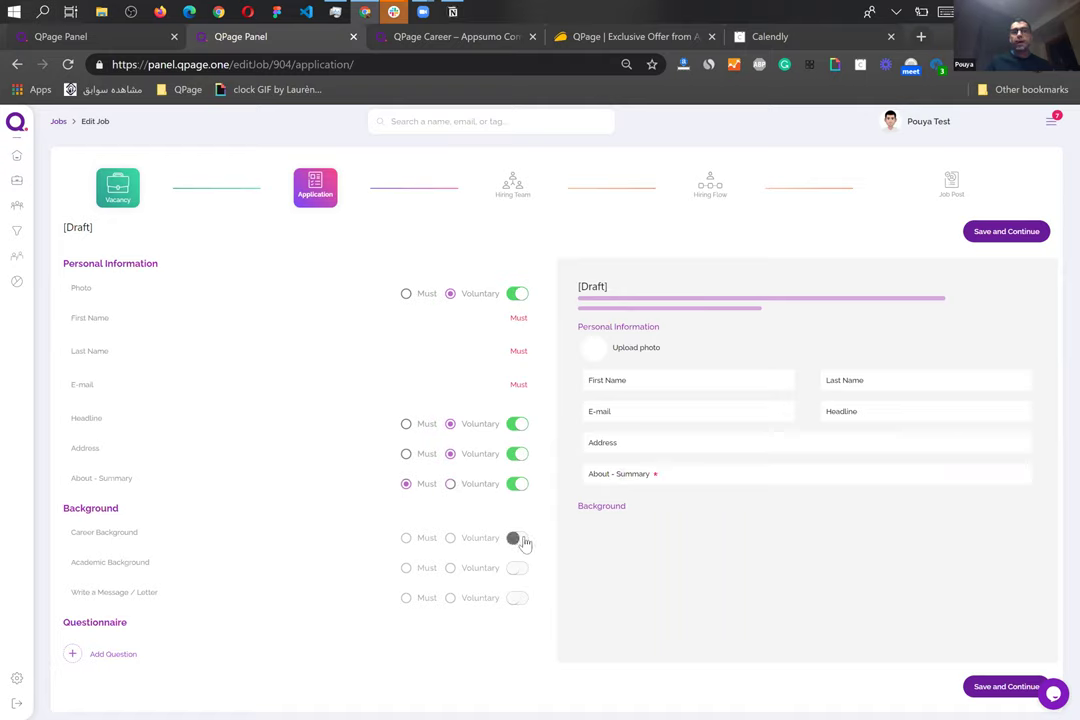
{"action": "left_click", "coordinate": [406, 538]}
{"action": "left_click", "coordinate": [516, 568]}
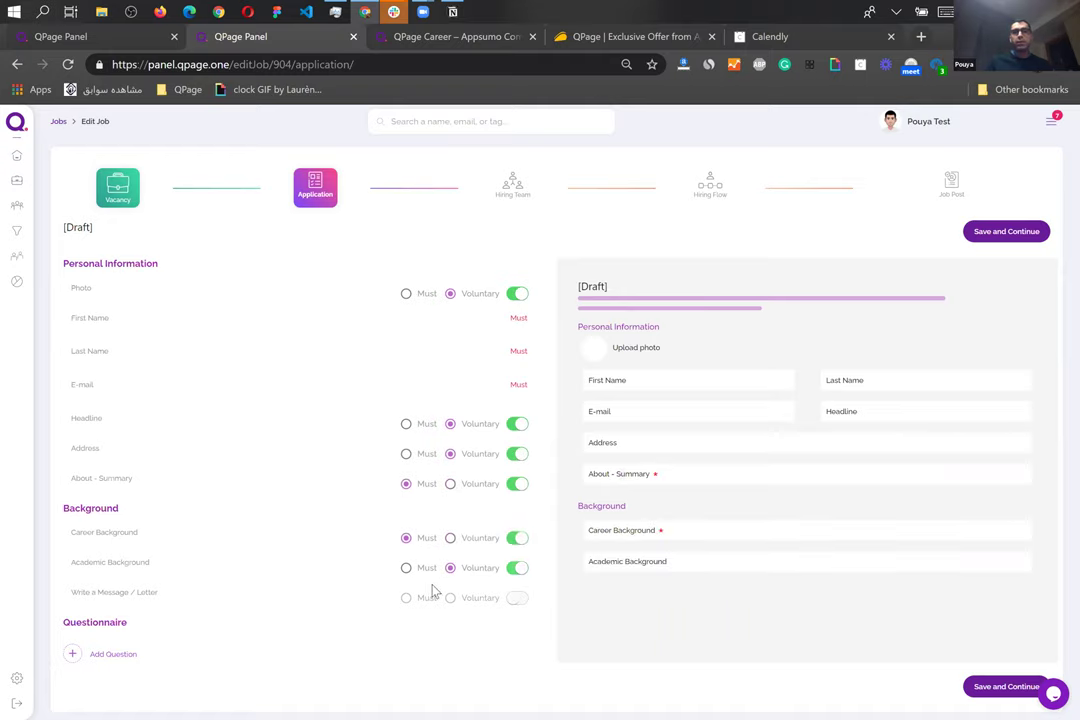
{"action": "left_click", "coordinate": [407, 570]}
{"action": "left_click", "coordinate": [514, 600]}
{"action": "left_click", "coordinate": [406, 599]}
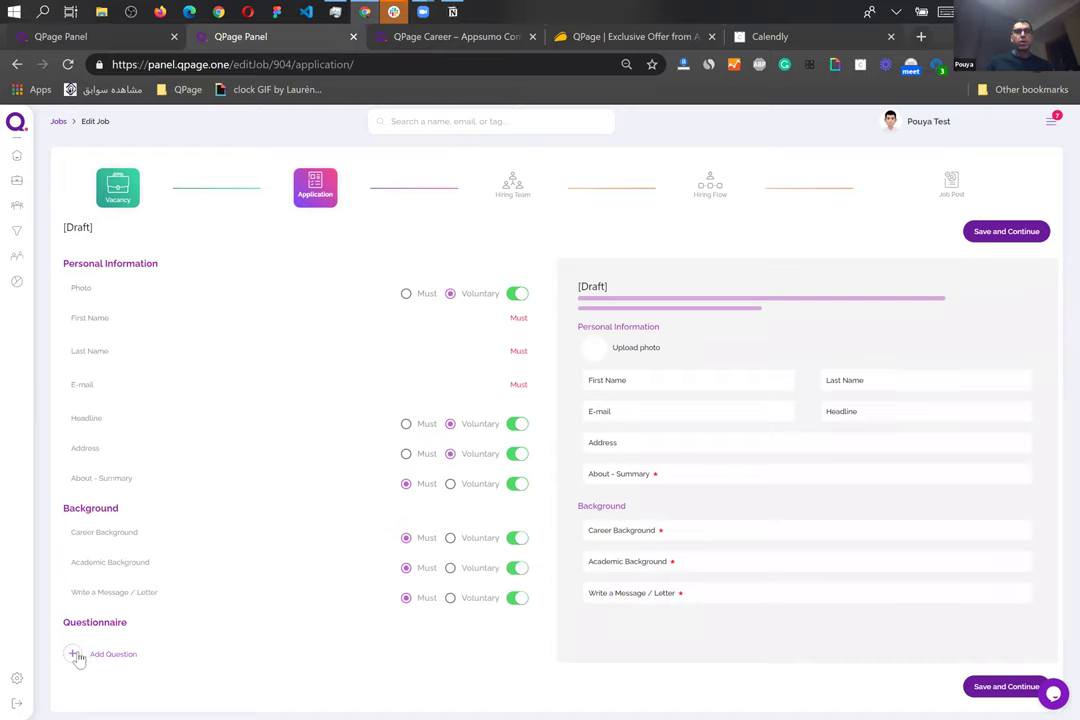
- Add a question to the application form's Questionnaire section and set its type to Yes / no
{"action": "left_click", "coordinate": [74, 655]}
{"action": "scroll", "coordinate": [175, 631], "scroll_direction": "down", "scroll_amount": 1}
{"action": "left_click", "coordinate": [113, 624]}
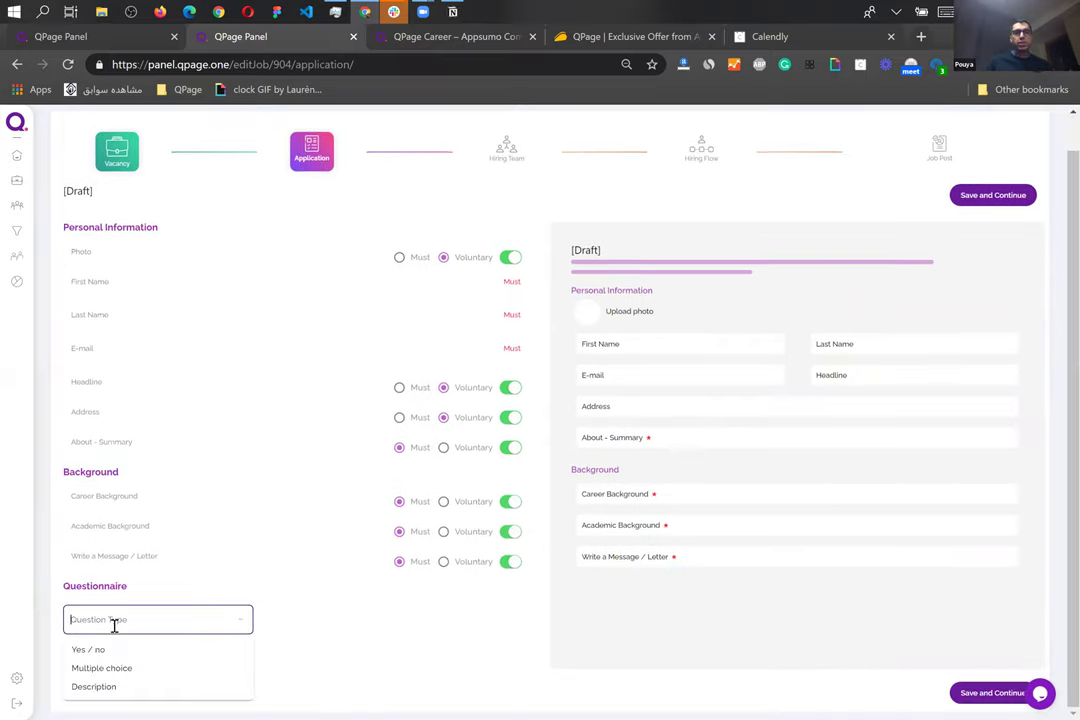
{"action": "left_click", "coordinate": [116, 687]}
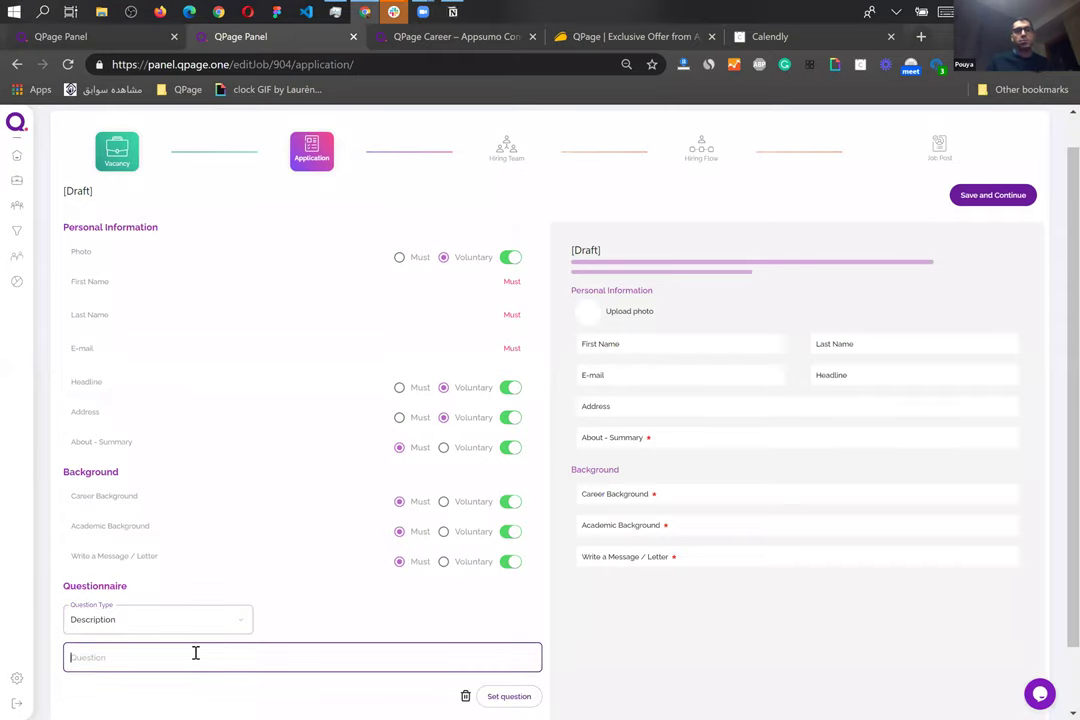
{"action": "left_click", "coordinate": [160, 627]}
{"action": "left_click", "coordinate": [110, 649]}
- Enter "Do you have good command in SQL?" as the question, set the answer to yes, and save the question
{"action": "left_click", "coordinate": [265, 656]}
{"action": "type", "text": "Do you "}
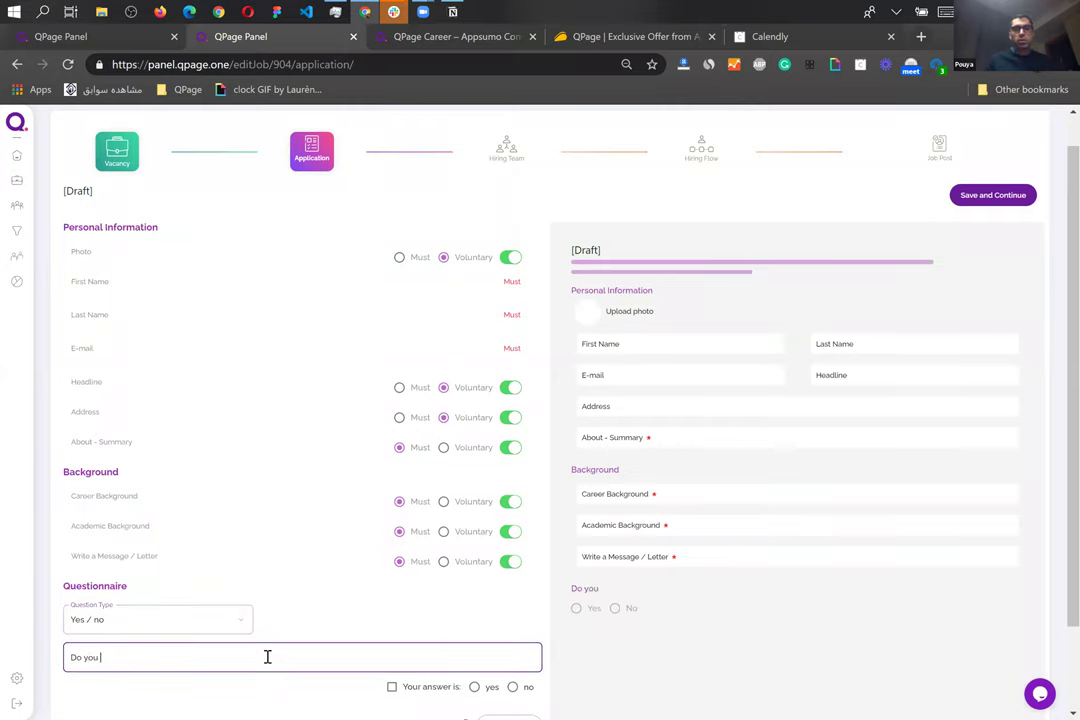
{"action": "type", "text": "have good command i"}
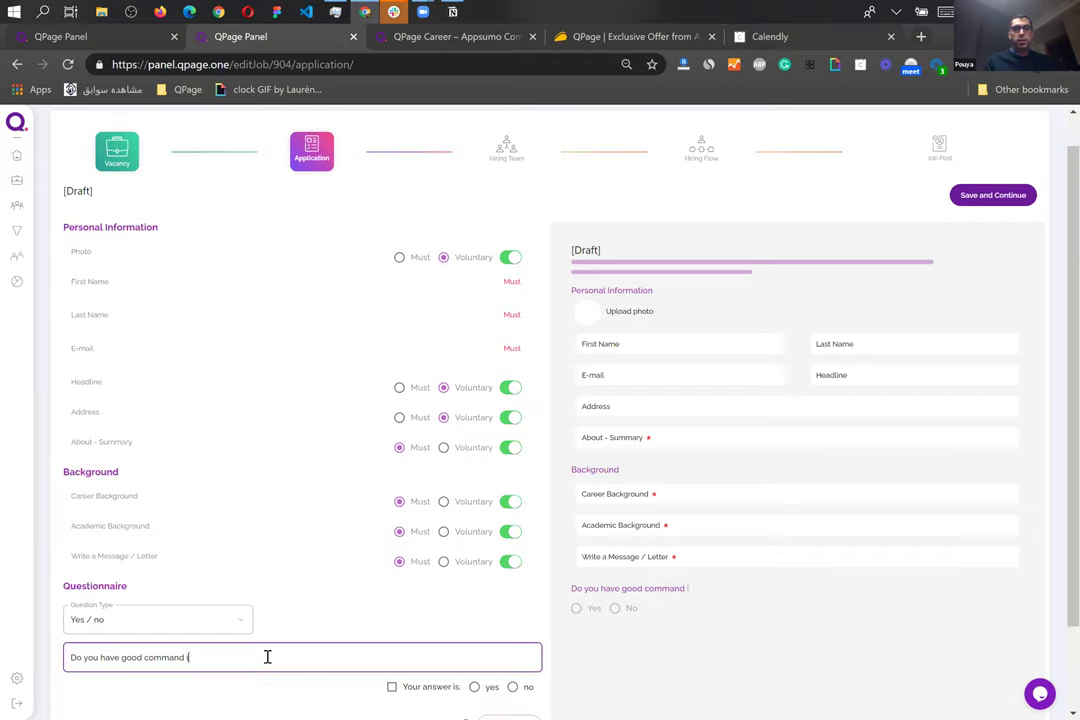
{"action": "type", "text": "n S"}
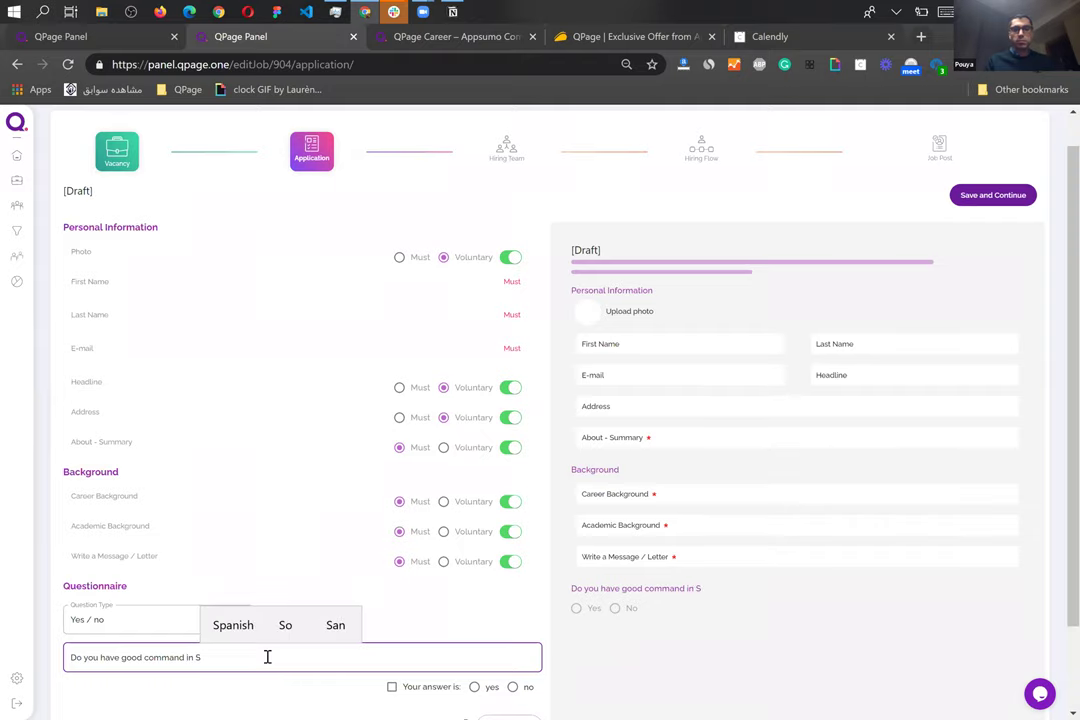
{"action": "type", "text": "QL?"}
{"action": "left_click", "coordinate": [392, 687]}
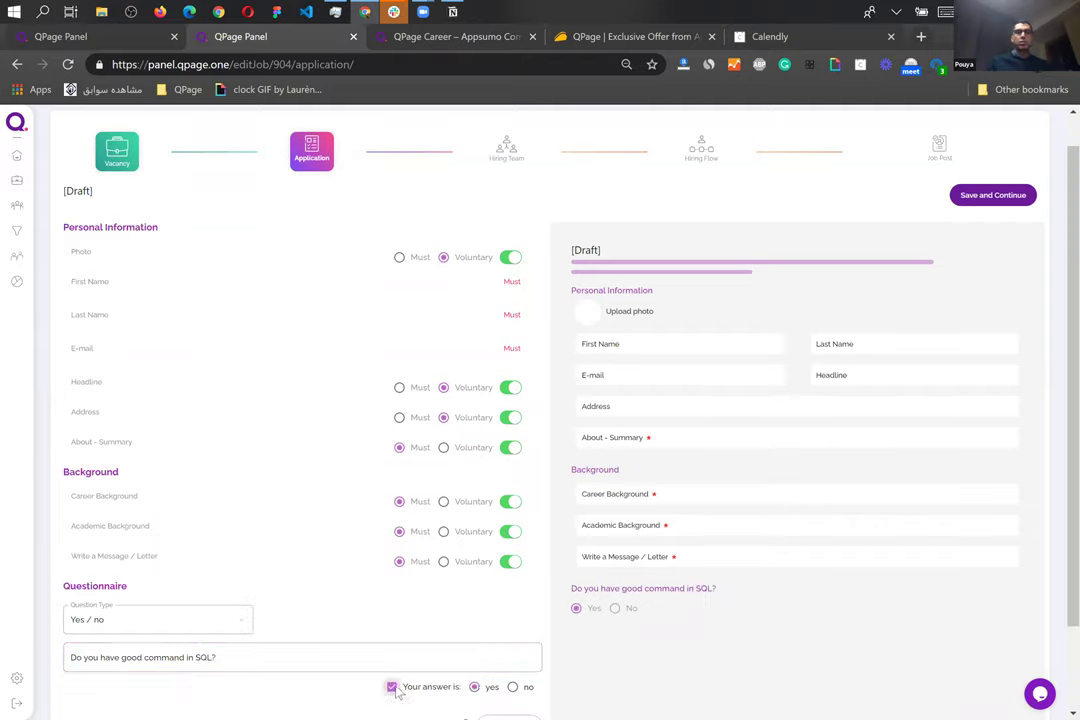
{"action": "scroll", "coordinate": [375, 653], "scroll_direction": "down", "scroll_amount": 1}
{"action": "left_click", "coordinate": [503, 623]}
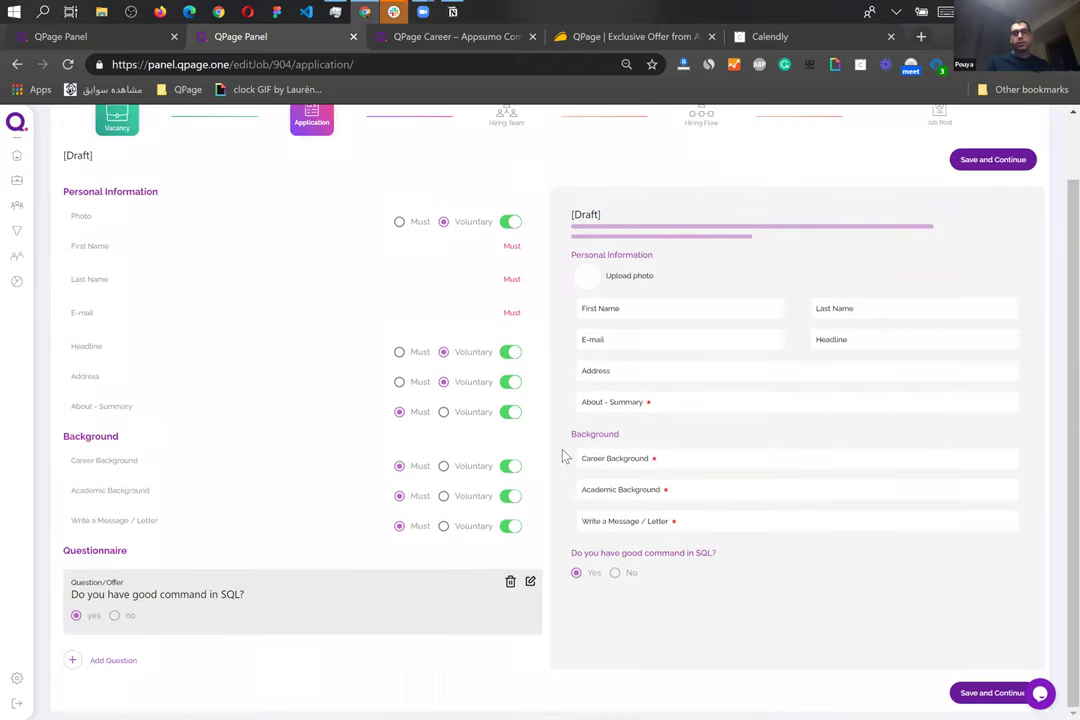
- Go to the Hiring Team stage of the job posting
{"action": "scroll", "coordinate": [493, 430], "scroll_direction": "up", "scroll_amount": 2}
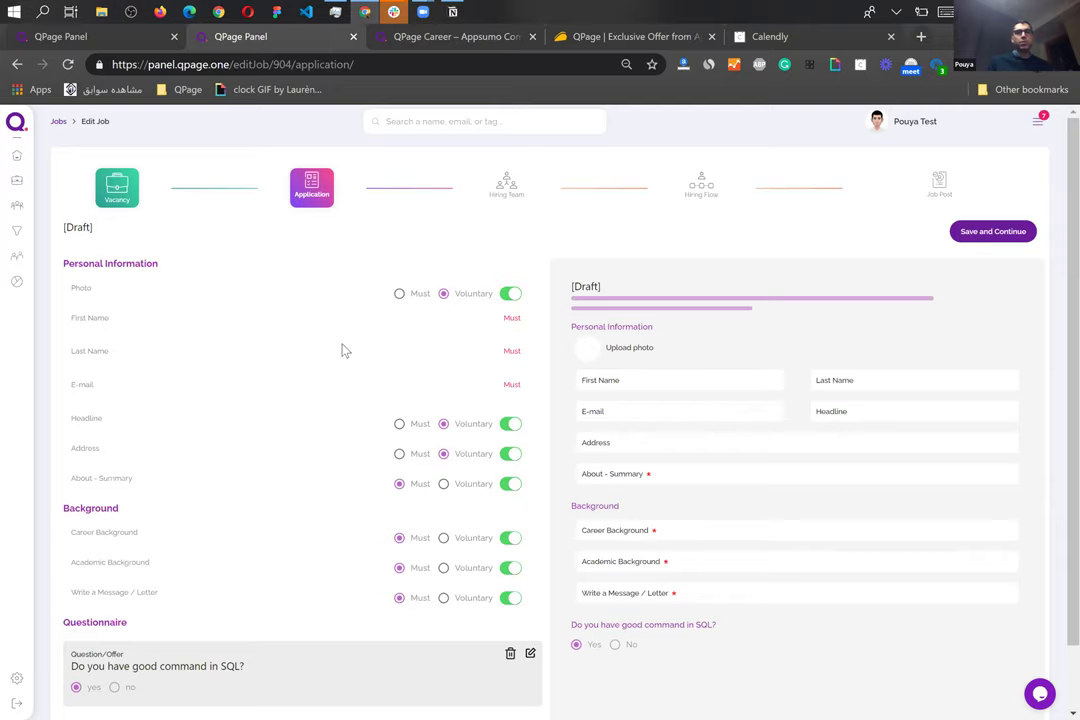
{"action": "left_click", "coordinate": [509, 189]}
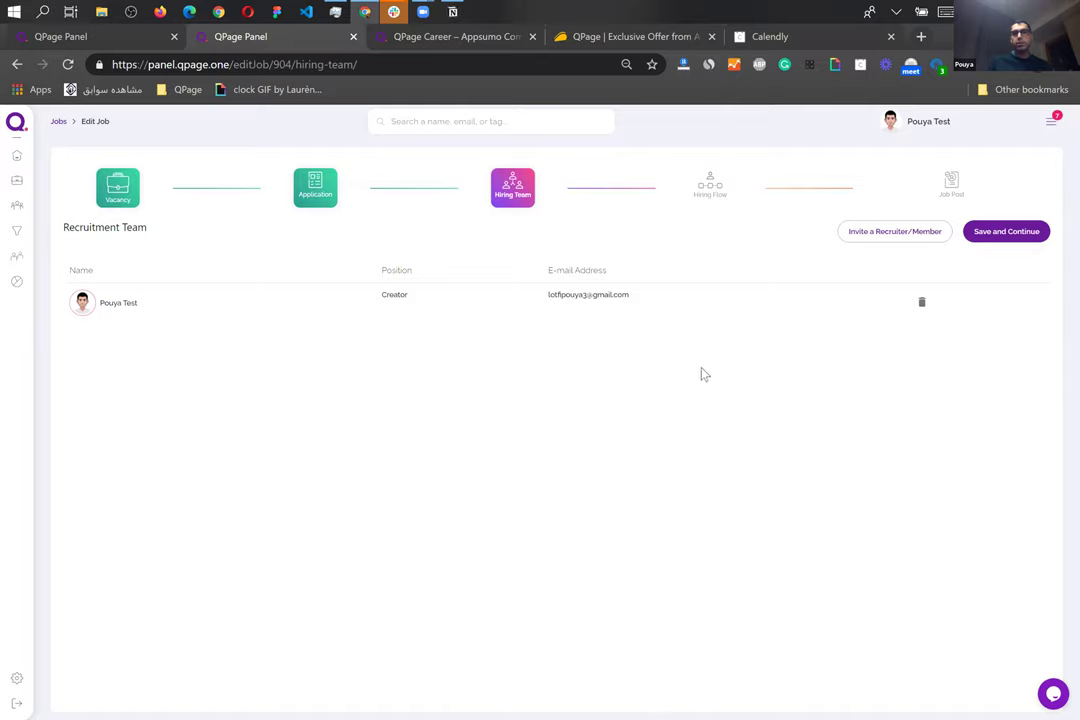
{"action": "left_click", "coordinate": [882, 231]}
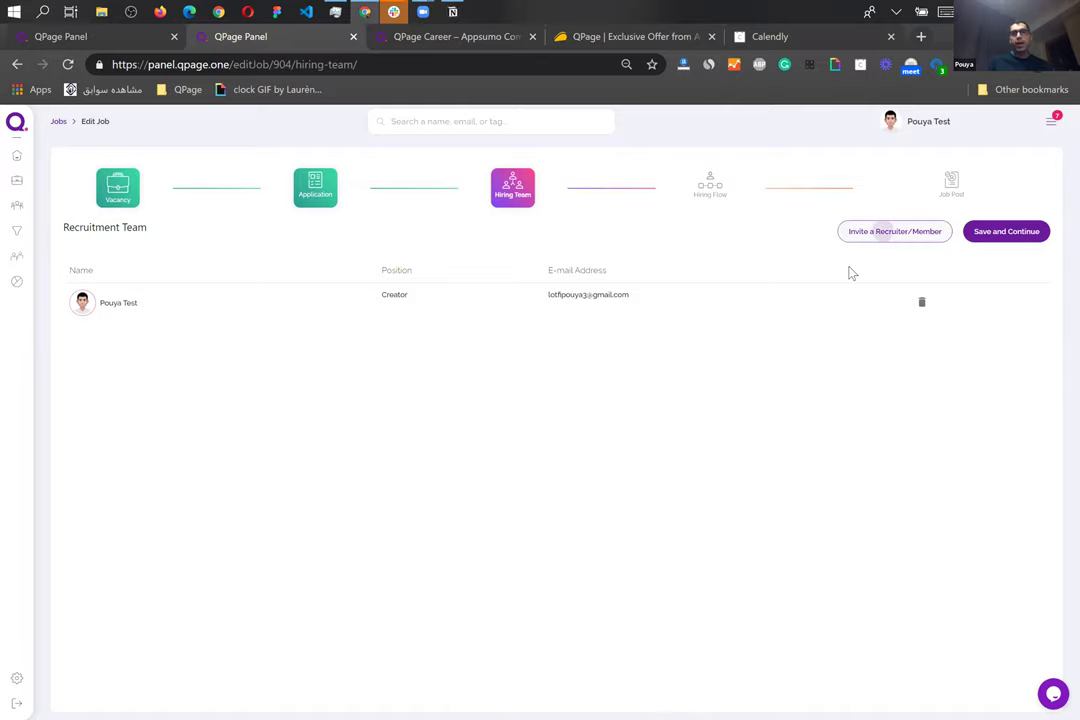
{"action": "left_click", "coordinate": [460, 394]}
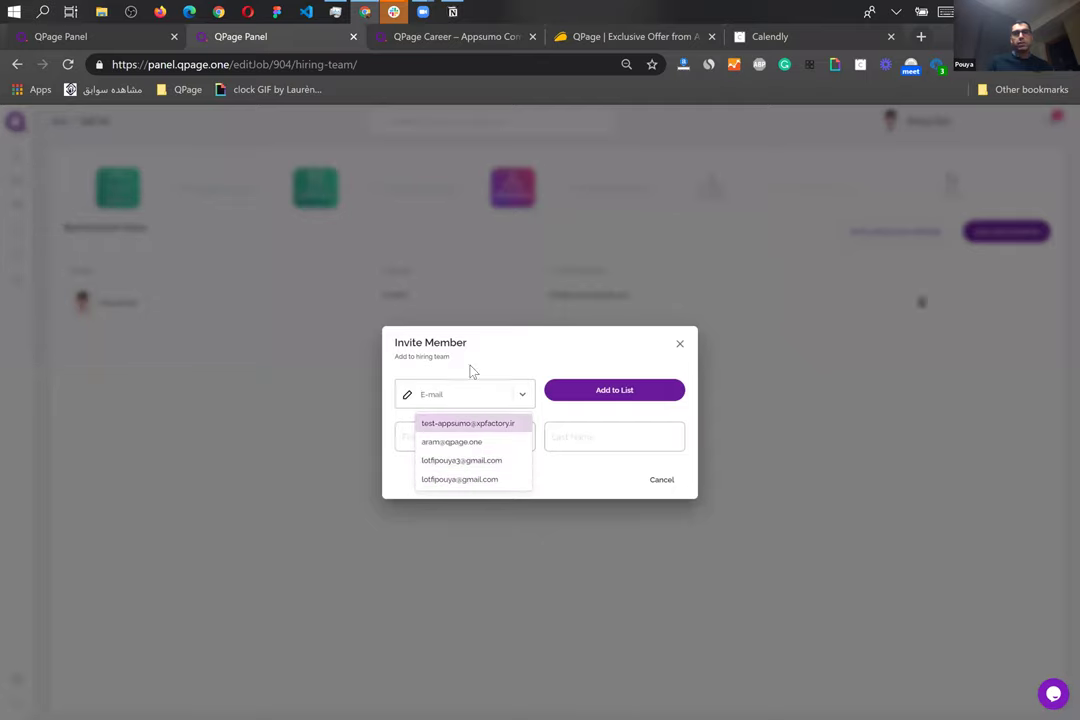
{"action": "left_click", "coordinate": [503, 361]}
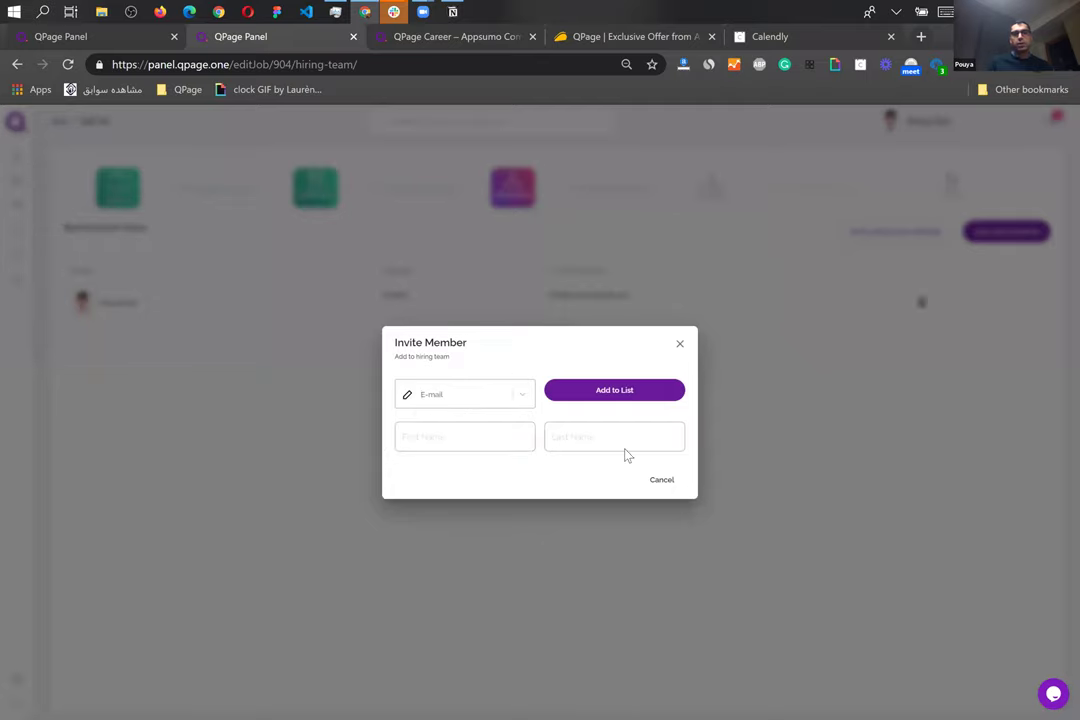
{"action": "left_click", "coordinate": [669, 485]}
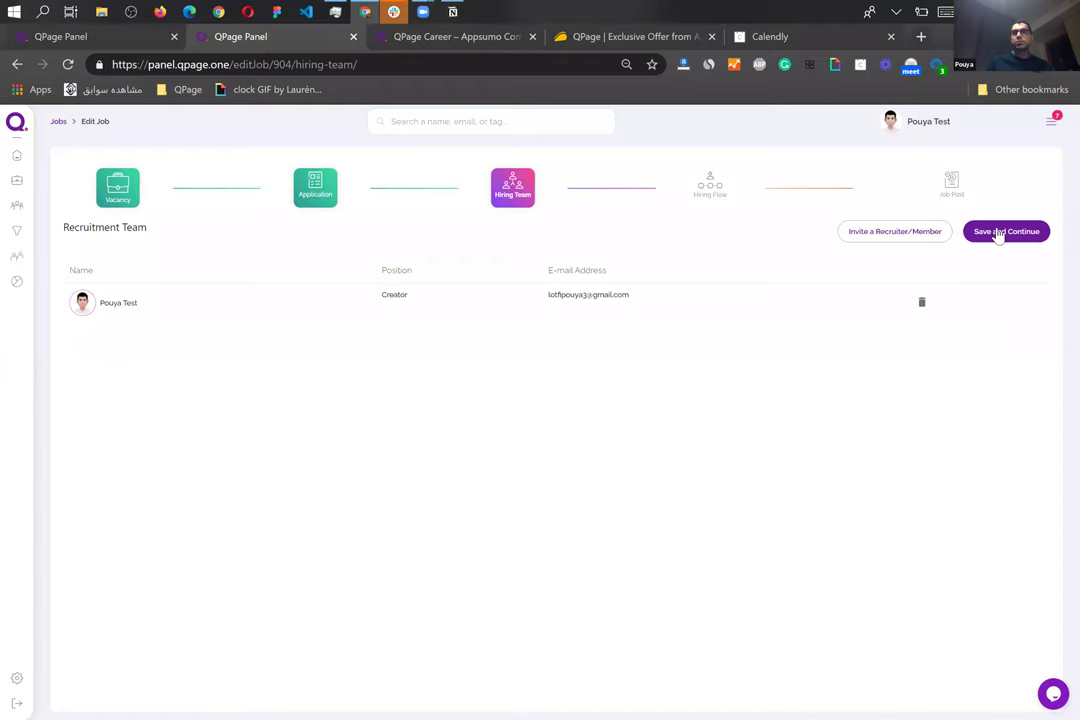
- Save the recruitment team and continue to the Hiring Flow stage
{"action": "left_click", "coordinate": [998, 232]}
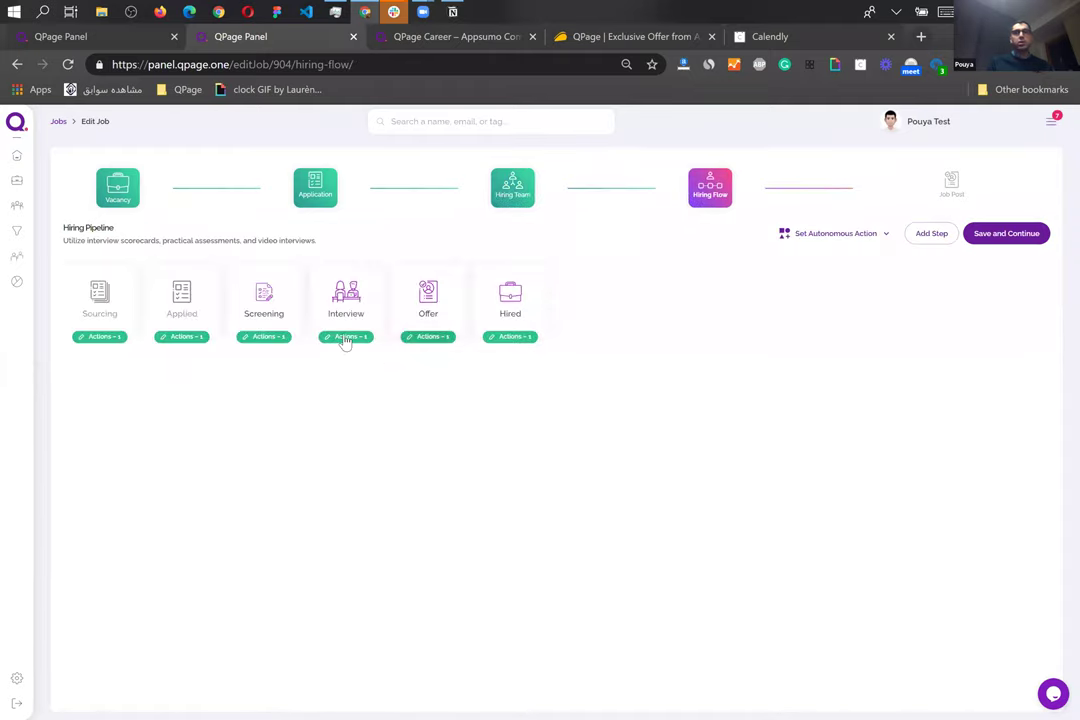
{"action": "mouse_move", "coordinate": [254, 273]}
- Add a hiring pipeline step named Round 2 with type Interview, and place it between Interview and Offer
{"action": "left_click", "coordinate": [921, 234]}
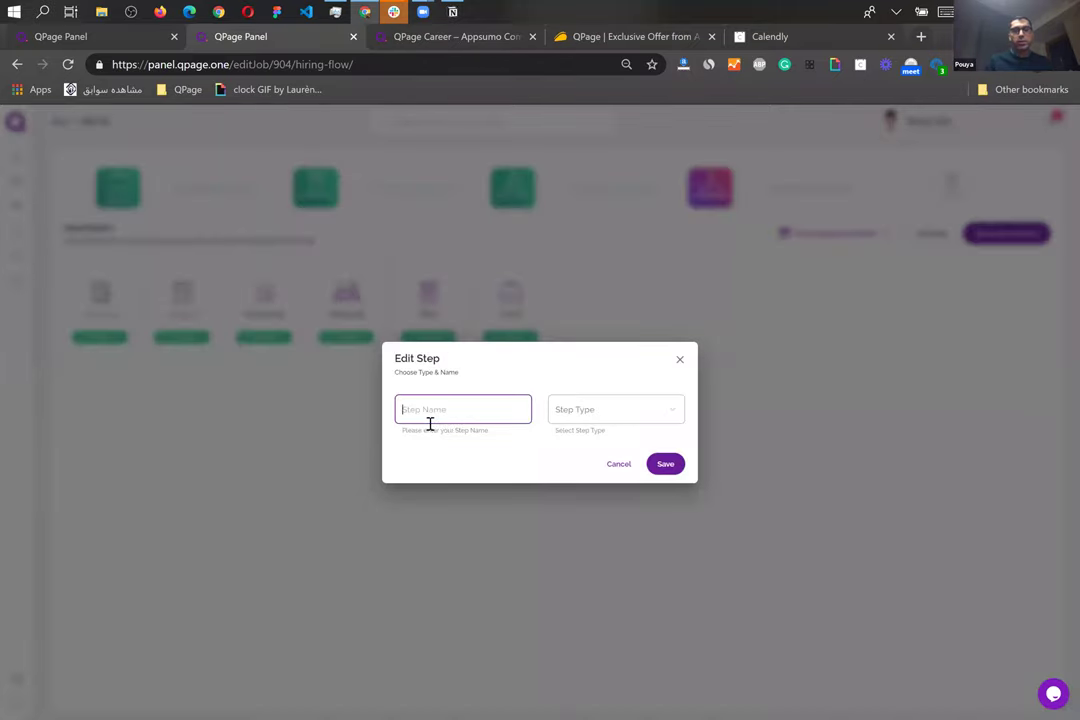
{"action": "type", "text": "Test"}
{"action": "left_click", "coordinate": [576, 410]}
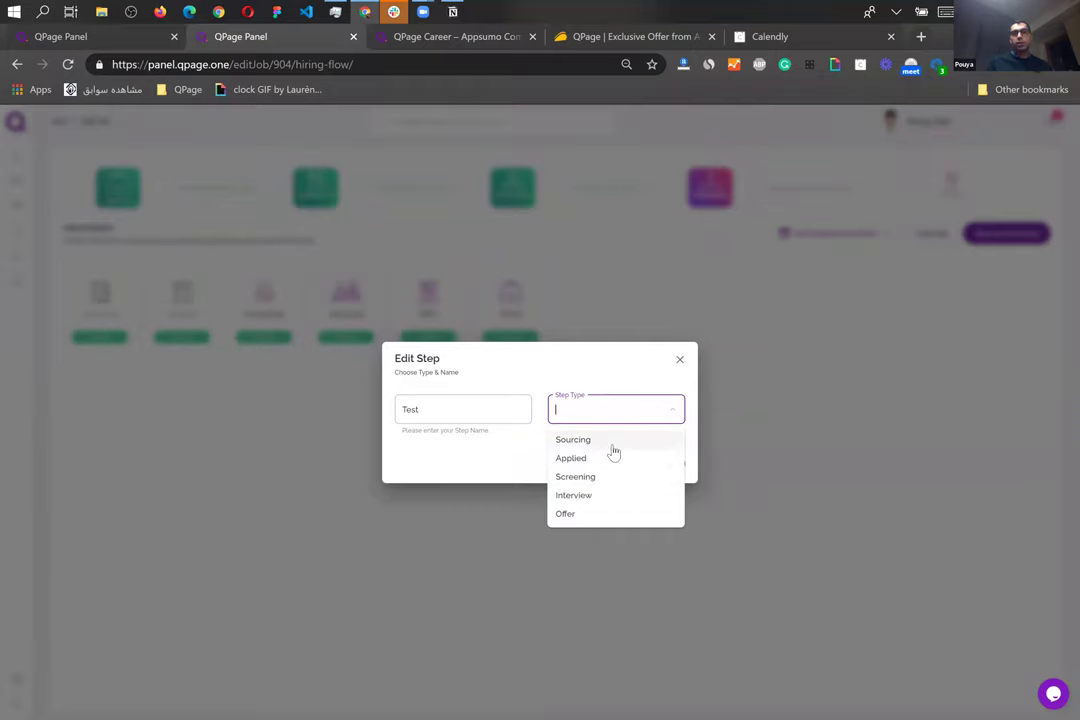
{"action": "left_click", "coordinate": [589, 505]}
{"action": "left_click", "coordinate": [447, 416]}
{"action": "key", "text": "ctrl+a"}
{"action": "type", "text": "Ro"}
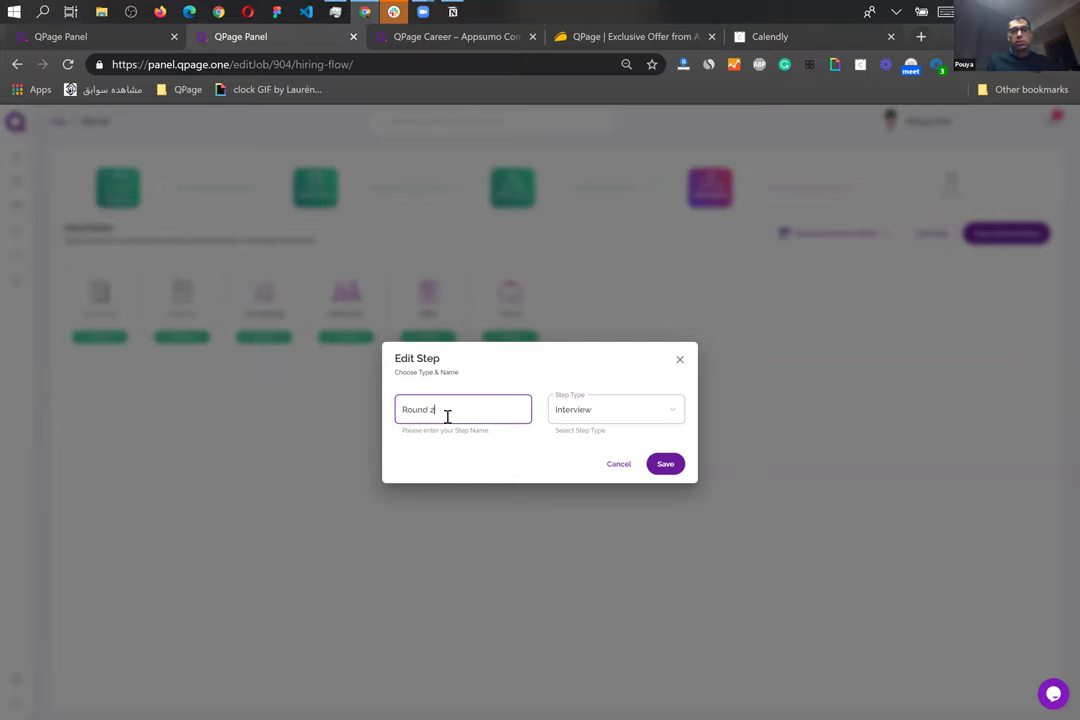
{"action": "left_click", "coordinate": [393, 375]}
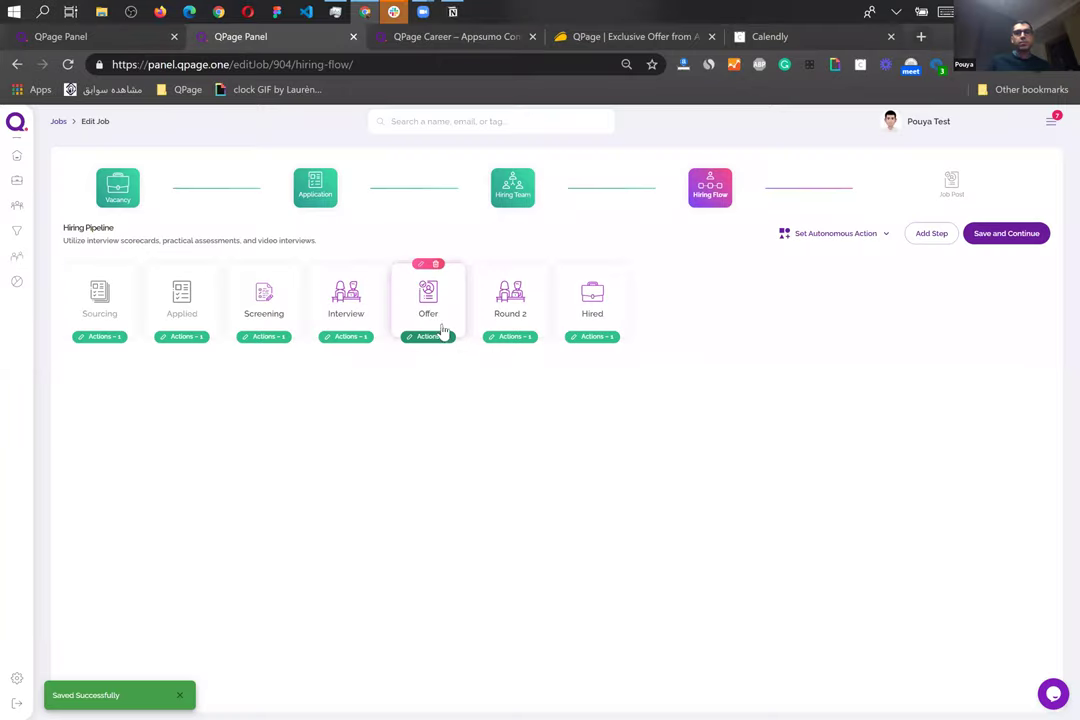
{"action": "left_click_drag", "start_coordinate": [510, 310], "coordinate": [414, 303]}
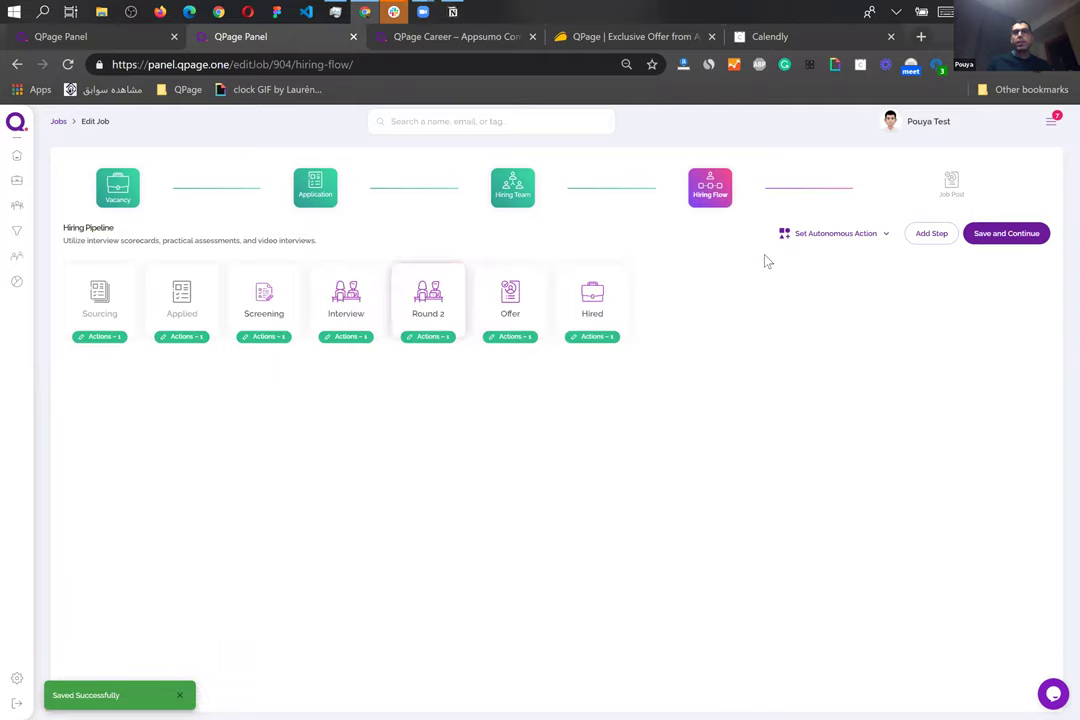
- Assign QPage's HR Assessment to the Screening step as an autonomous action and set it
{"action": "left_click", "coordinate": [877, 238]}
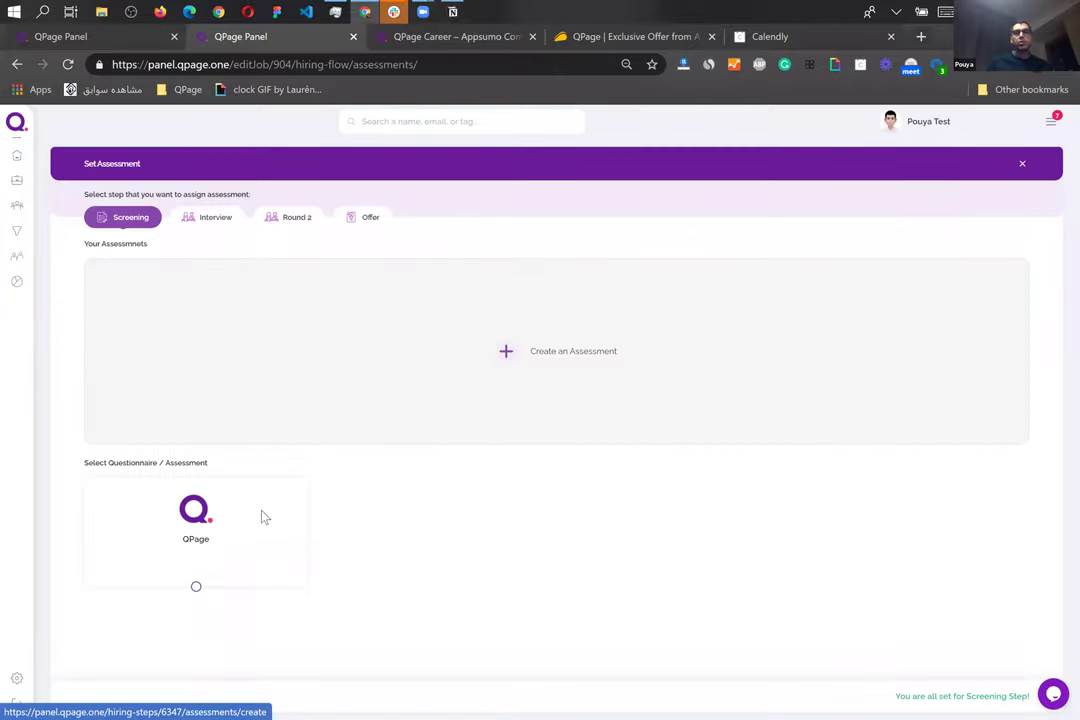
{"action": "left_click", "coordinate": [262, 512]}
{"action": "left_click", "coordinate": [374, 415]}
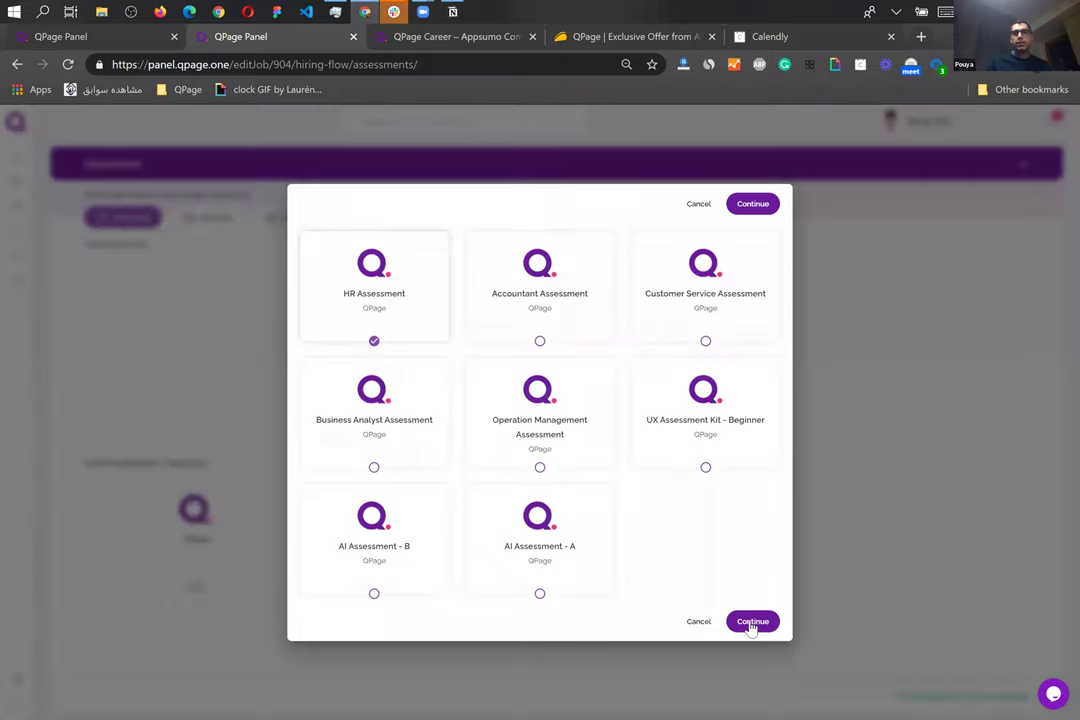
{"action": "left_click", "coordinate": [752, 622]}
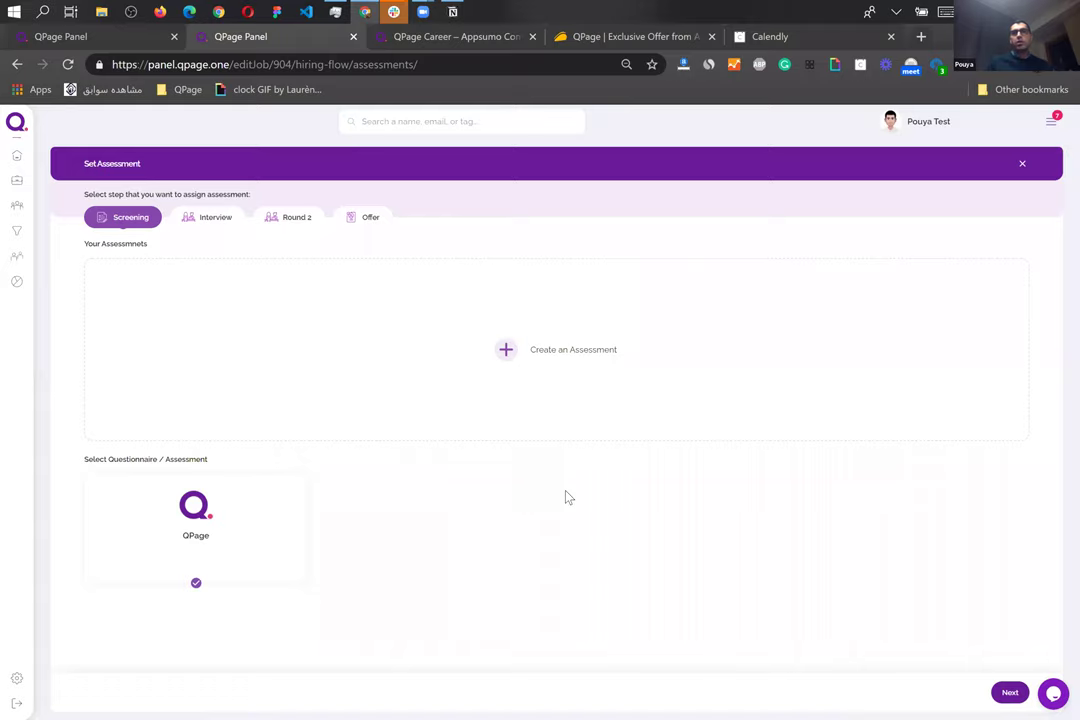
{"action": "scroll", "coordinate": [567, 497], "scroll_direction": "up", "scroll_amount": 5}
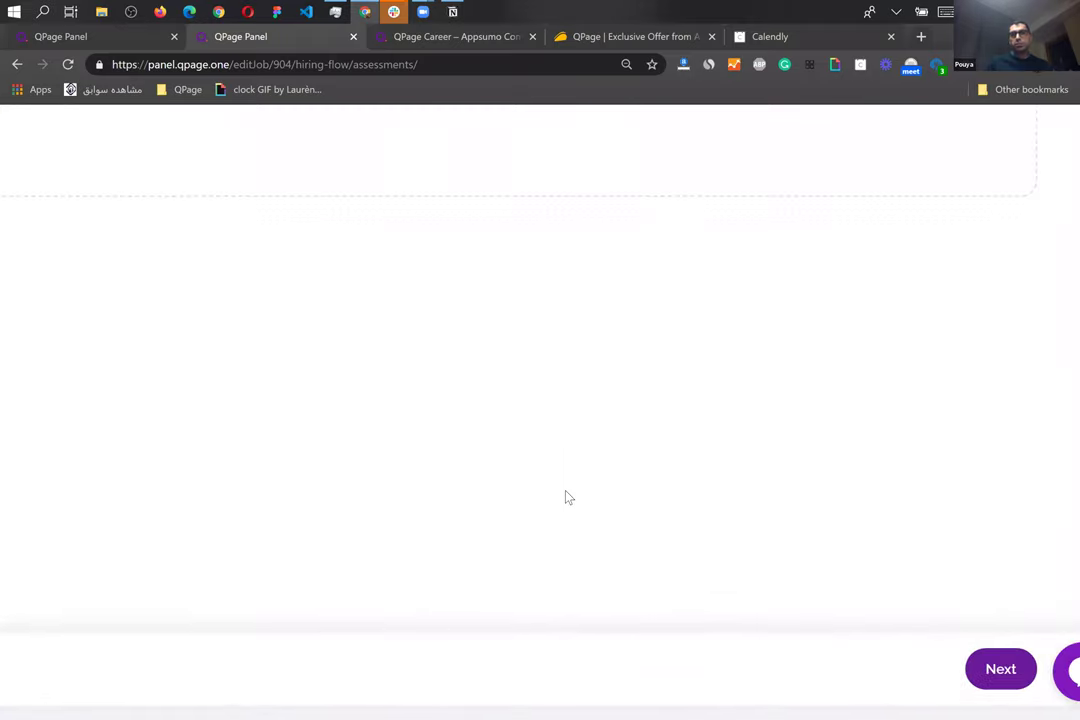
{"action": "left_click", "coordinate": [986, 677]}
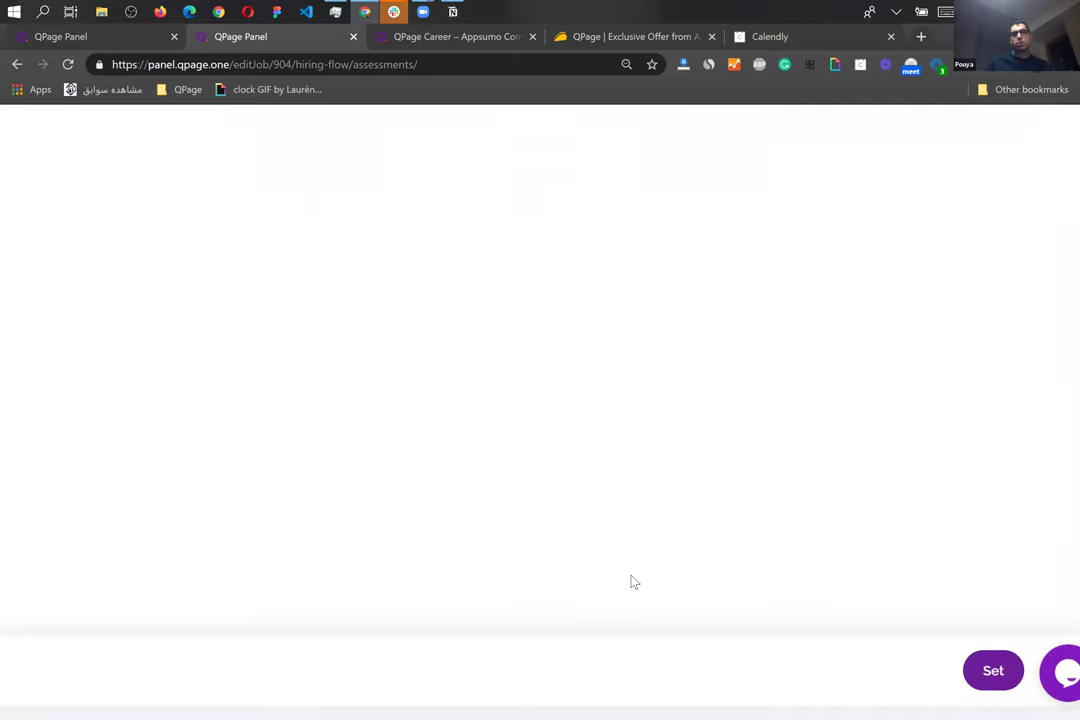
{"action": "left_click", "coordinate": [988, 671]}
{"action": "scroll", "coordinate": [659, 503], "scroll_direction": "down", "scroll_amount": 5}
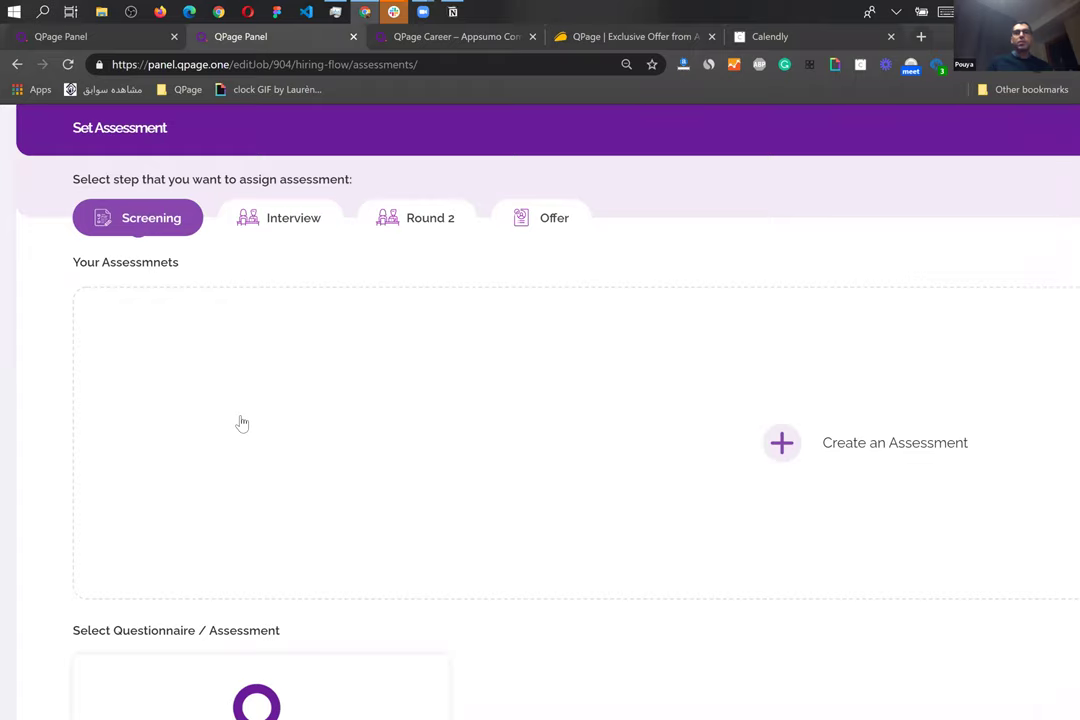
{"action": "scroll", "coordinate": [241, 422], "scroll_direction": "down", "scroll_amount": 2}
{"action": "scroll", "coordinate": [236, 574], "scroll_direction": "down", "scroll_amount": 2}
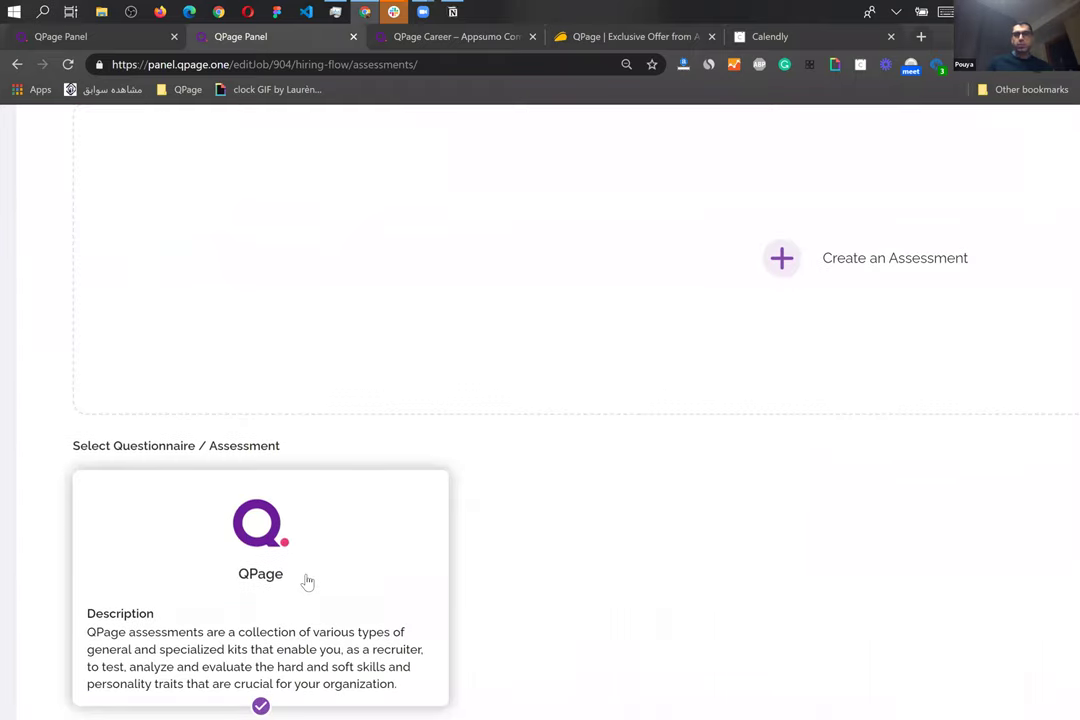
{"action": "scroll", "coordinate": [308, 582], "scroll_direction": "down", "scroll_amount": 5}
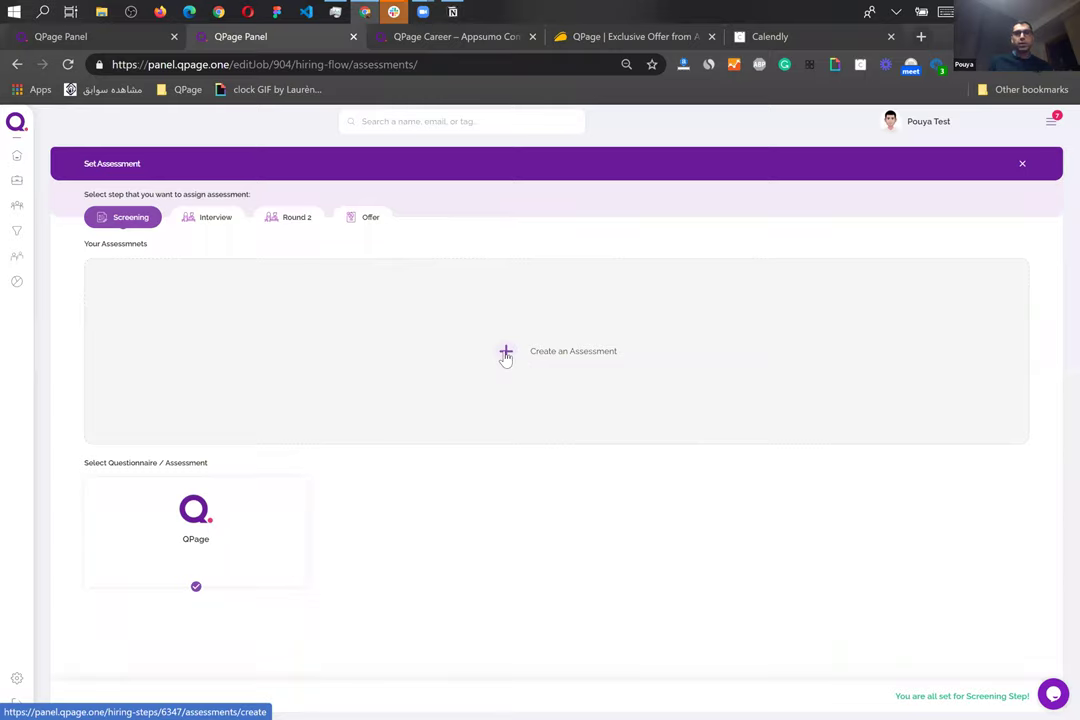
{"action": "left_click", "coordinate": [506, 360]}
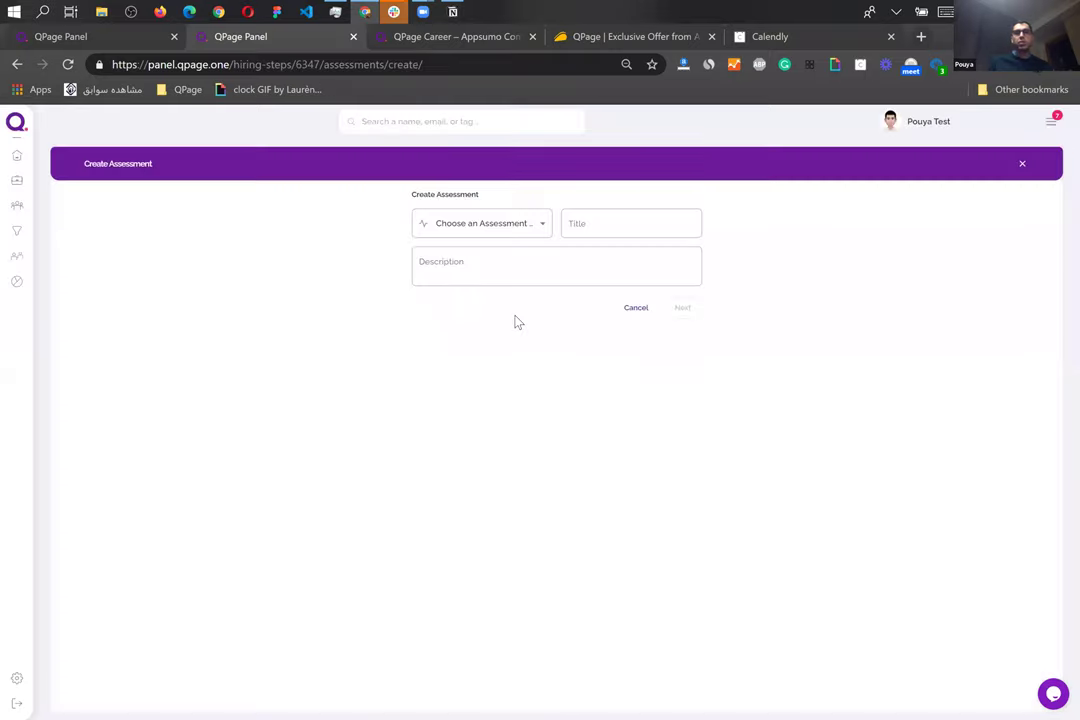
{"action": "left_click", "coordinate": [494, 222]}
{"action": "left_click", "coordinate": [542, 268]}
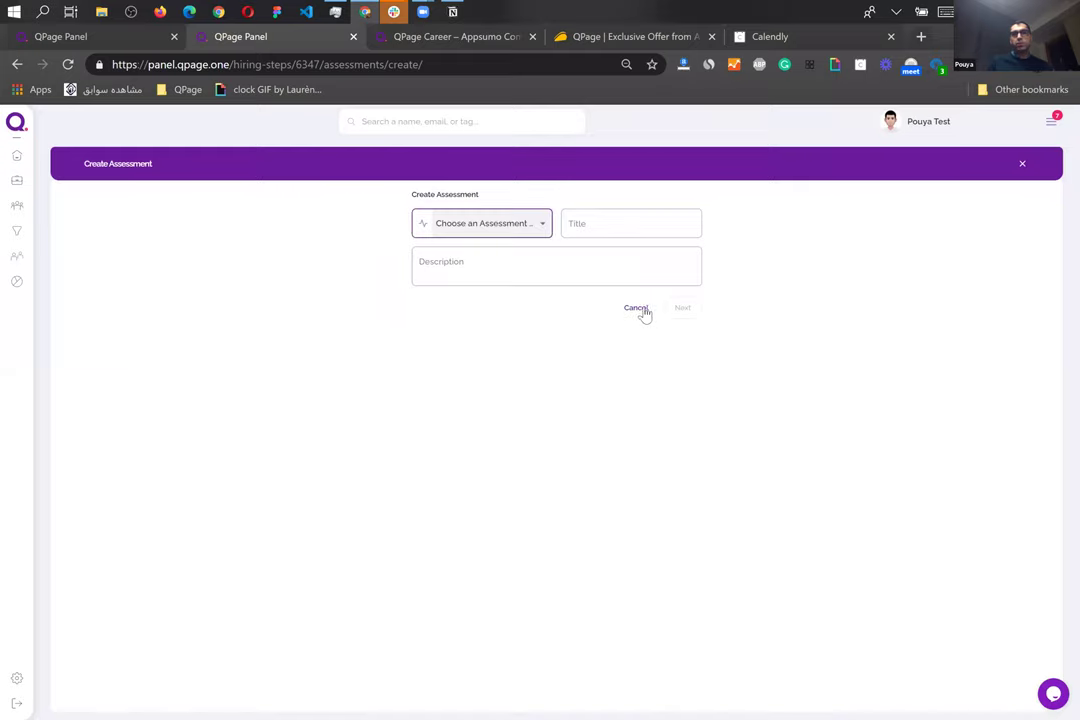
{"action": "left_click", "coordinate": [458, 324]}
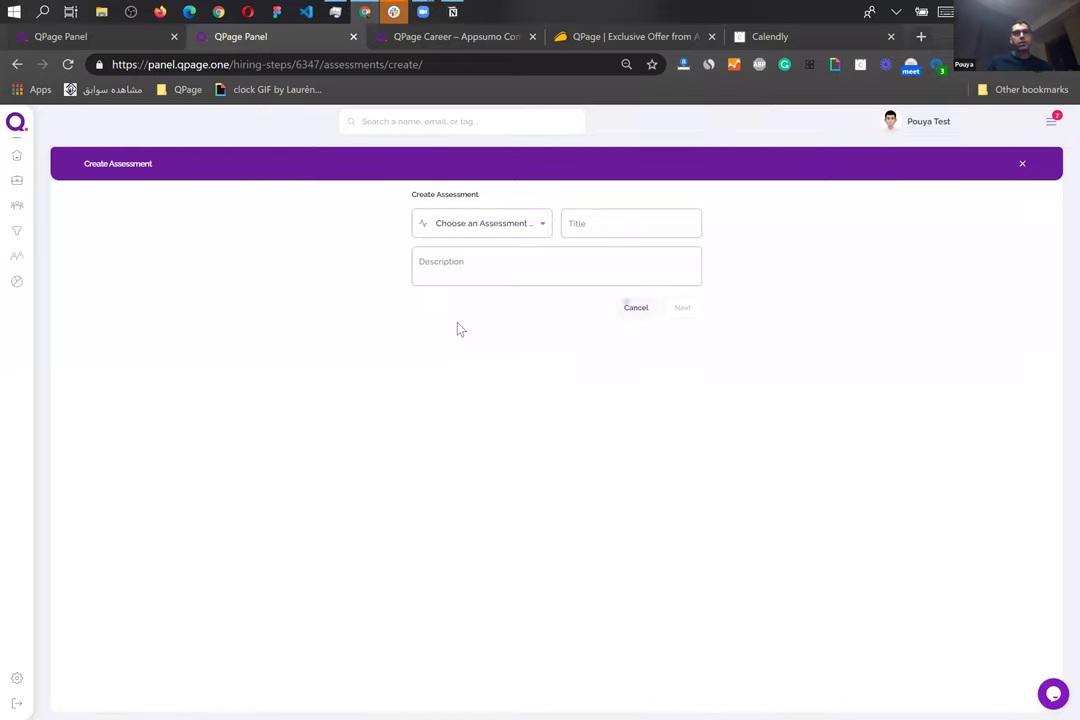
{"action": "key", "text": "alt+Left"}
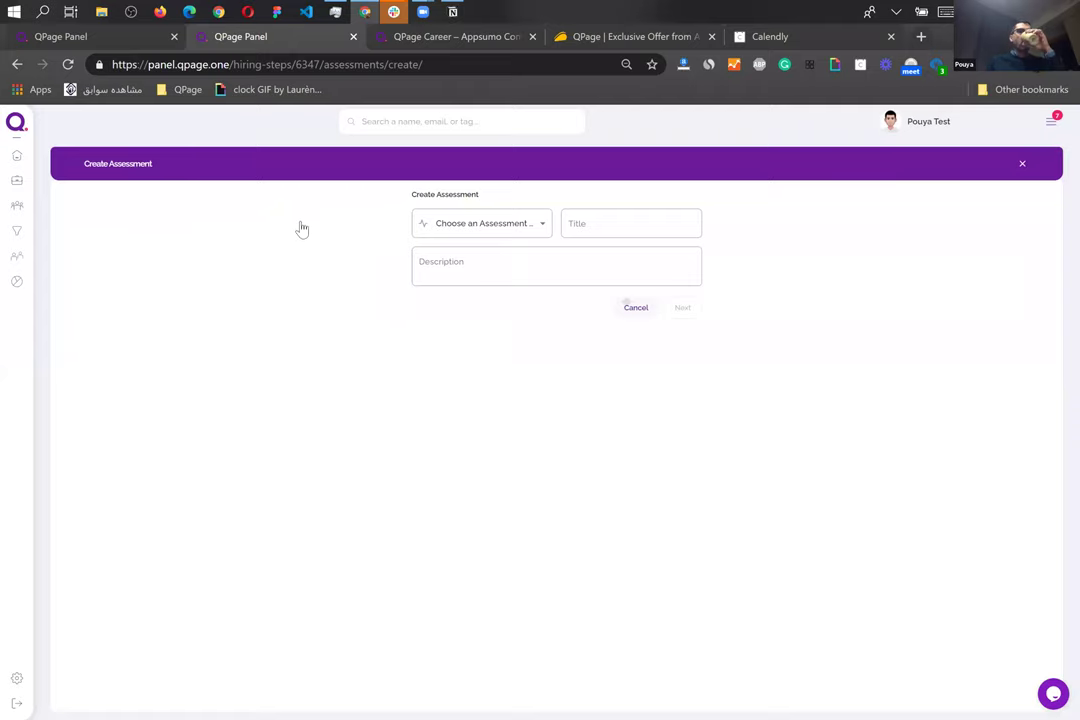
- Leave the assessment setup, then set and save an automated Formal Offer Letter- Friendly email for the Offer step
{"action": "left_click", "coordinate": [1022, 163]}
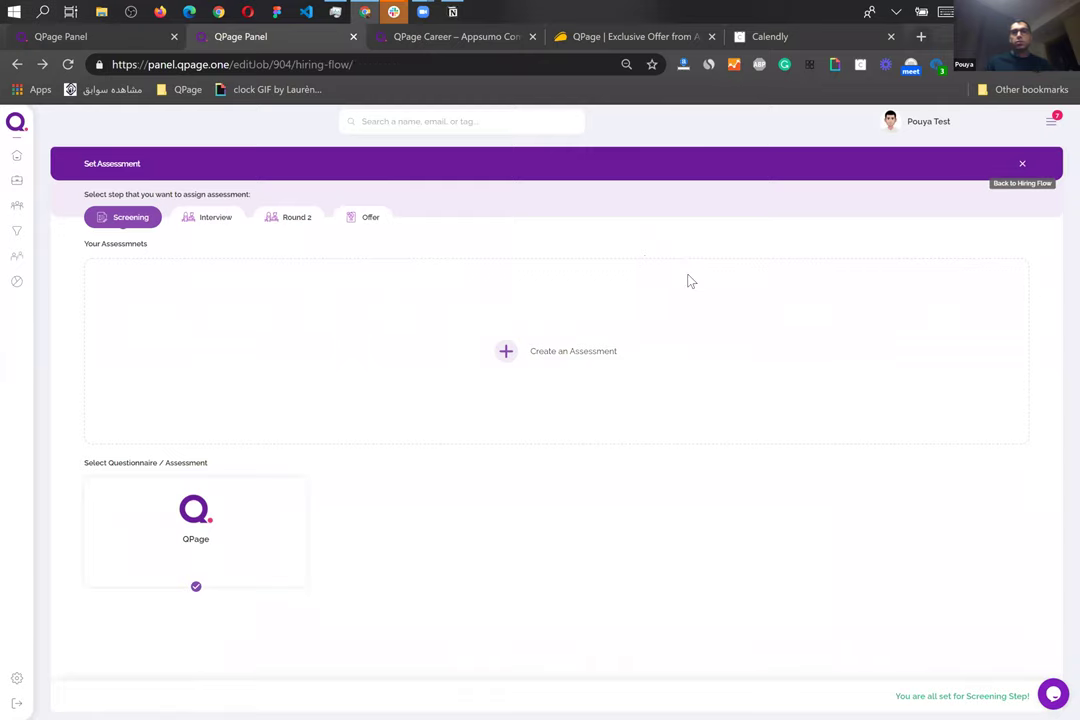
{"action": "left_click", "coordinate": [809, 238]}
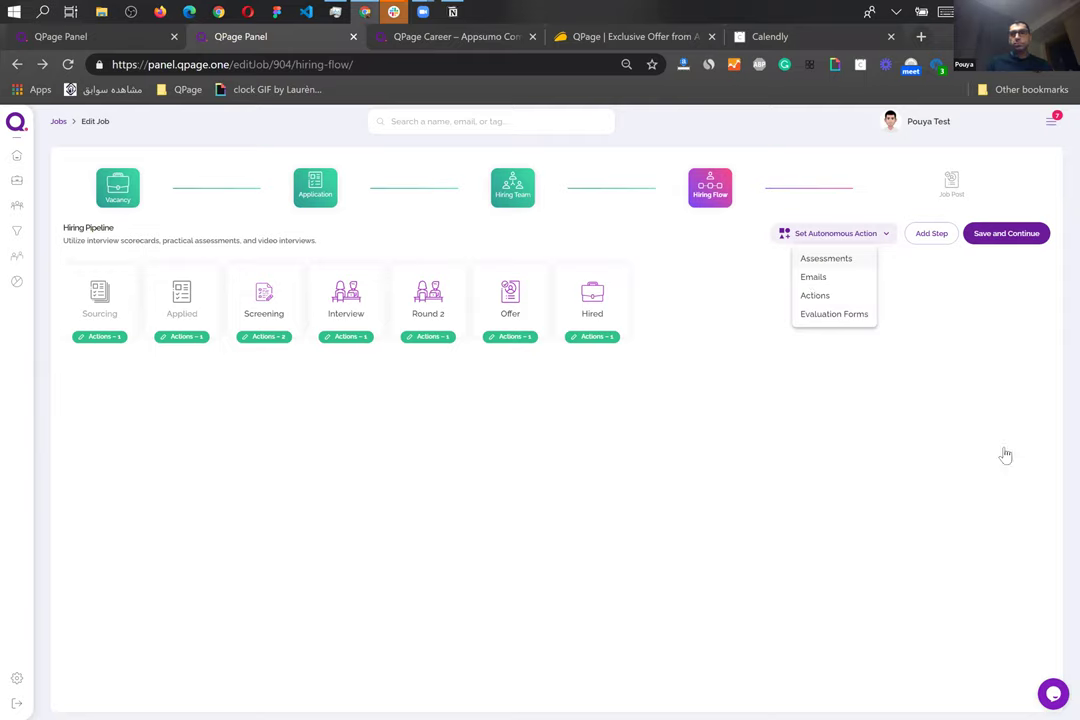
{"action": "left_click", "coordinate": [815, 277]}
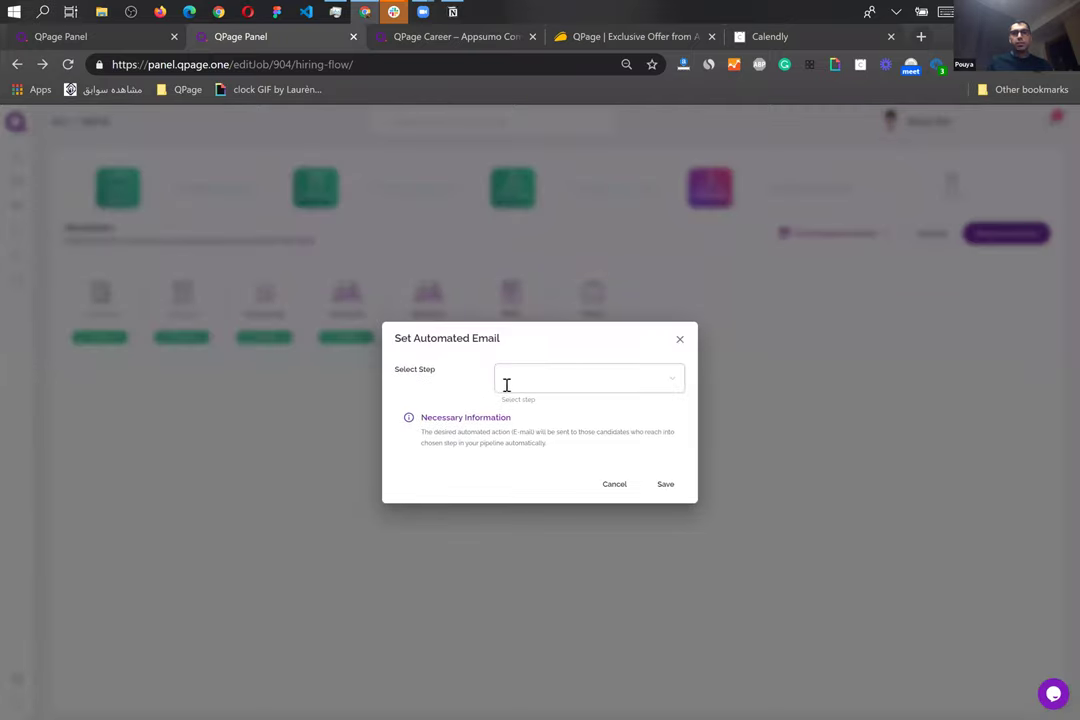
{"action": "left_click", "coordinate": [530, 378]}
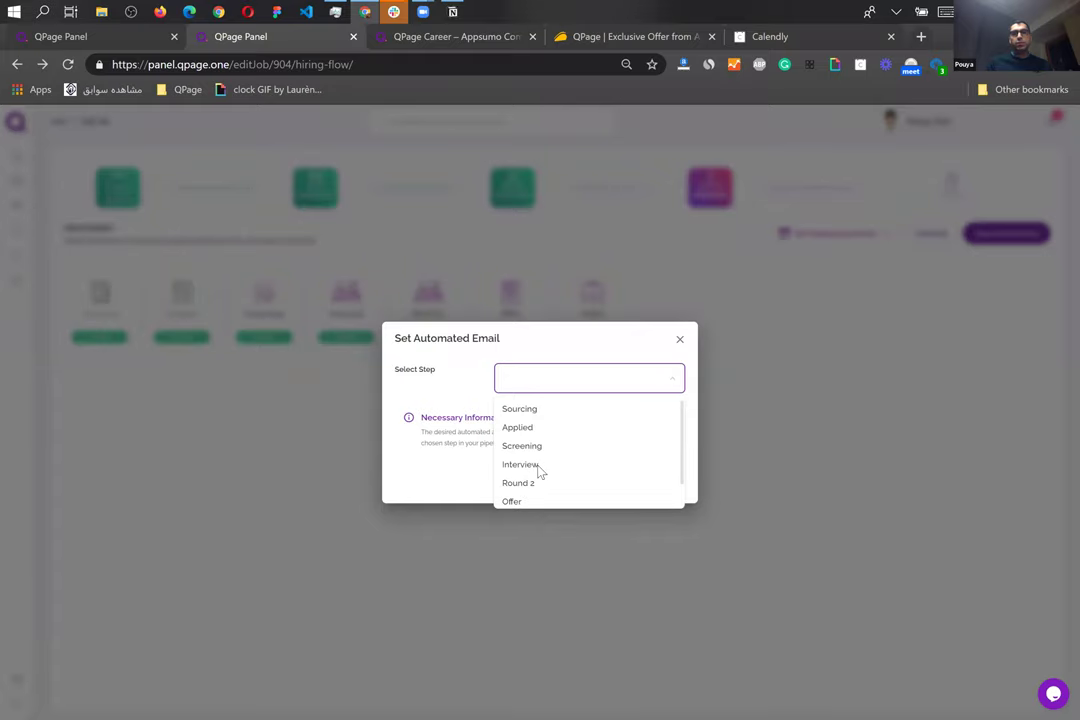
{"action": "left_click", "coordinate": [514, 501]}
{"action": "left_click", "coordinate": [400, 401]}
{"action": "left_click", "coordinate": [523, 405]}
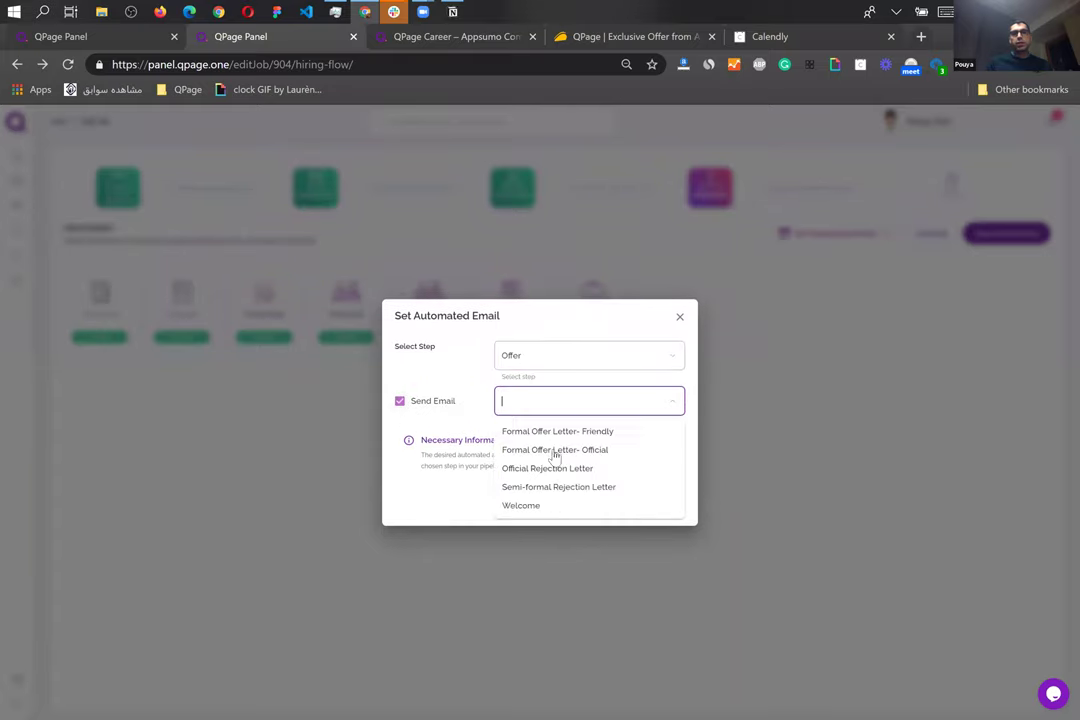
{"action": "left_click", "coordinate": [539, 433]}
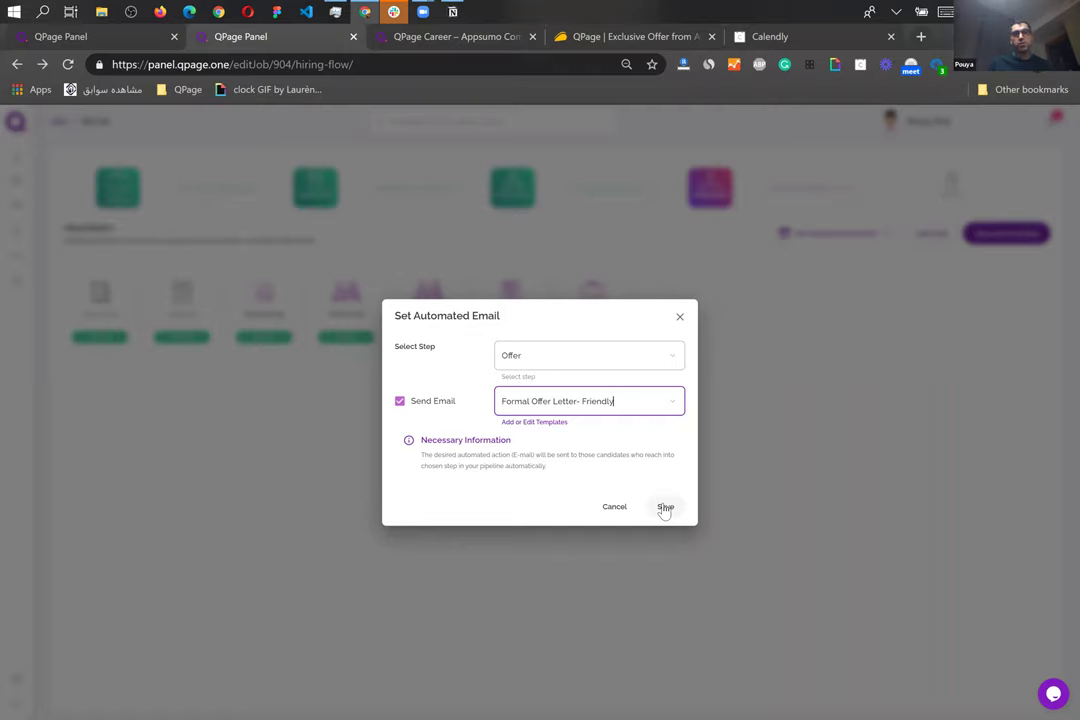
{"action": "left_click", "coordinate": [660, 505]}
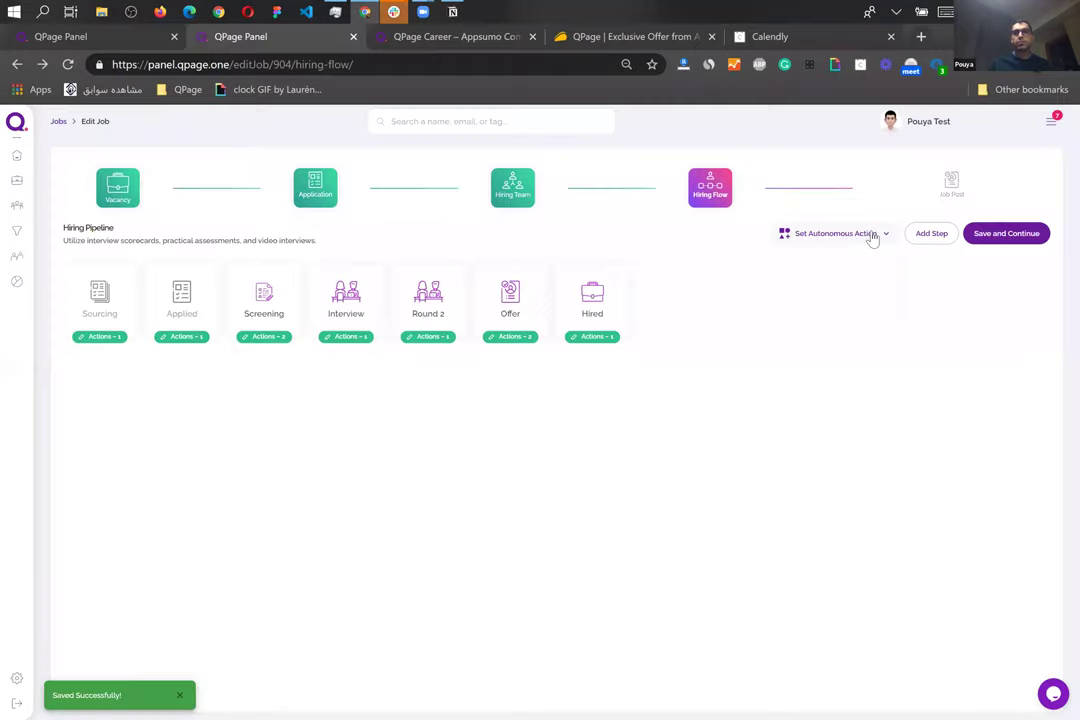
- Create an automated Video Interview action titled Test for the Interview step and proceed to scheduling
{"action": "left_click", "coordinate": [868, 234]}
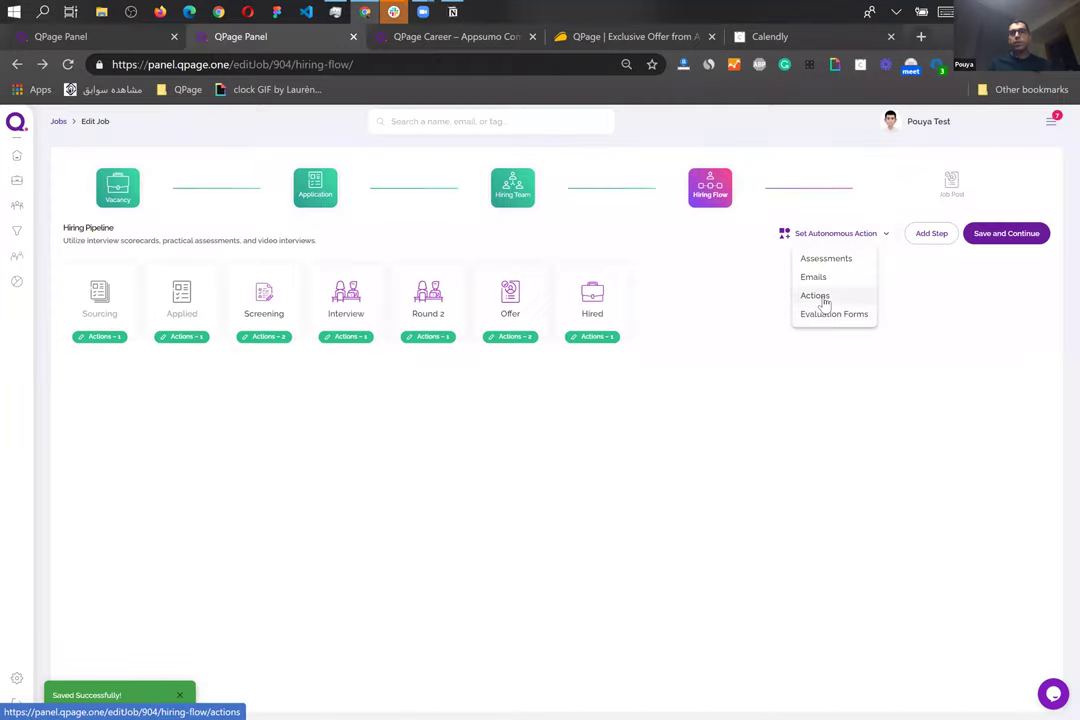
{"action": "left_click", "coordinate": [822, 297]}
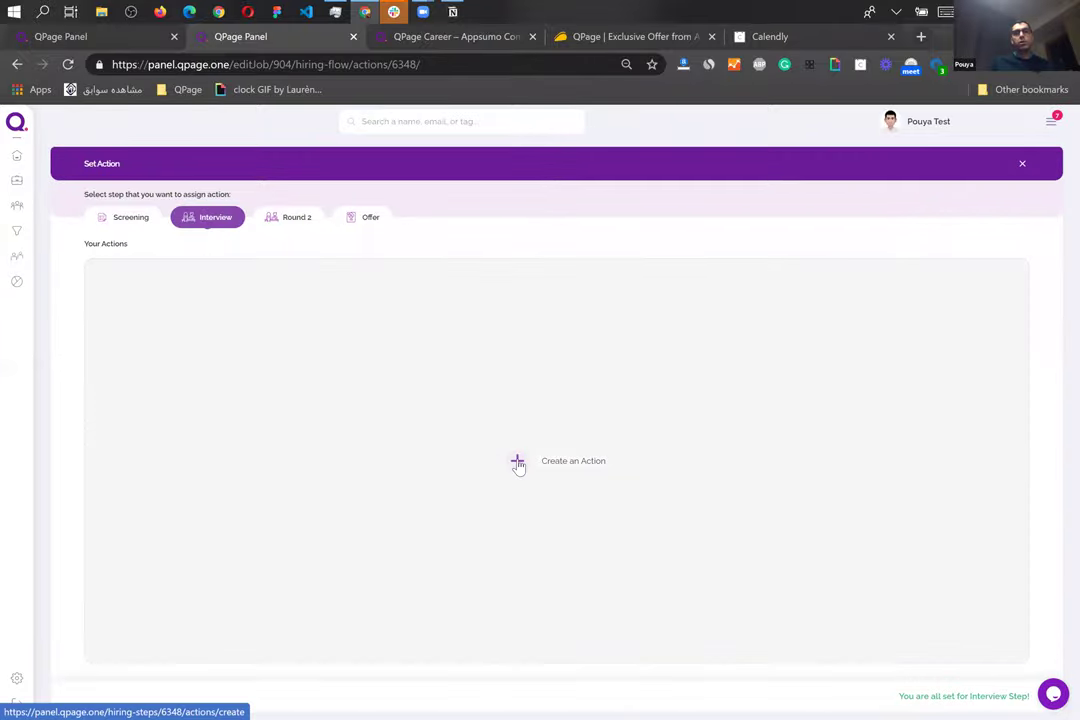
{"action": "left_click", "coordinate": [518, 463]}
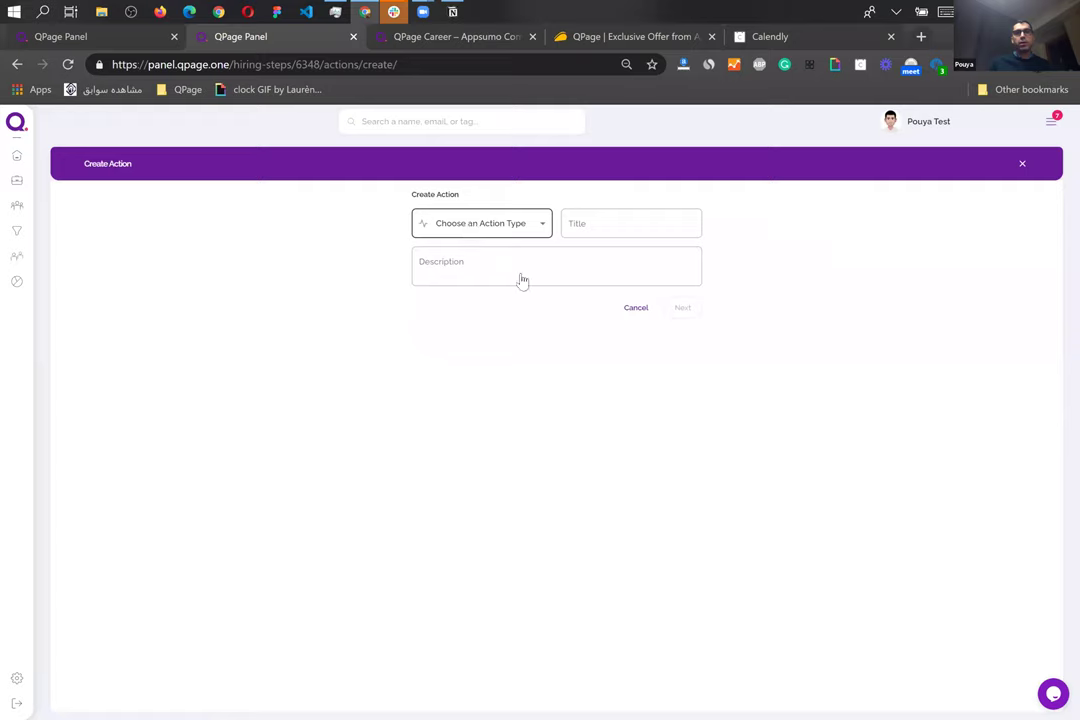
{"action": "left_click", "coordinate": [475, 228]}
{"action": "left_click", "coordinate": [472, 243]}
{"action": "left_click", "coordinate": [599, 221]}
{"action": "type", "text": "Test"}
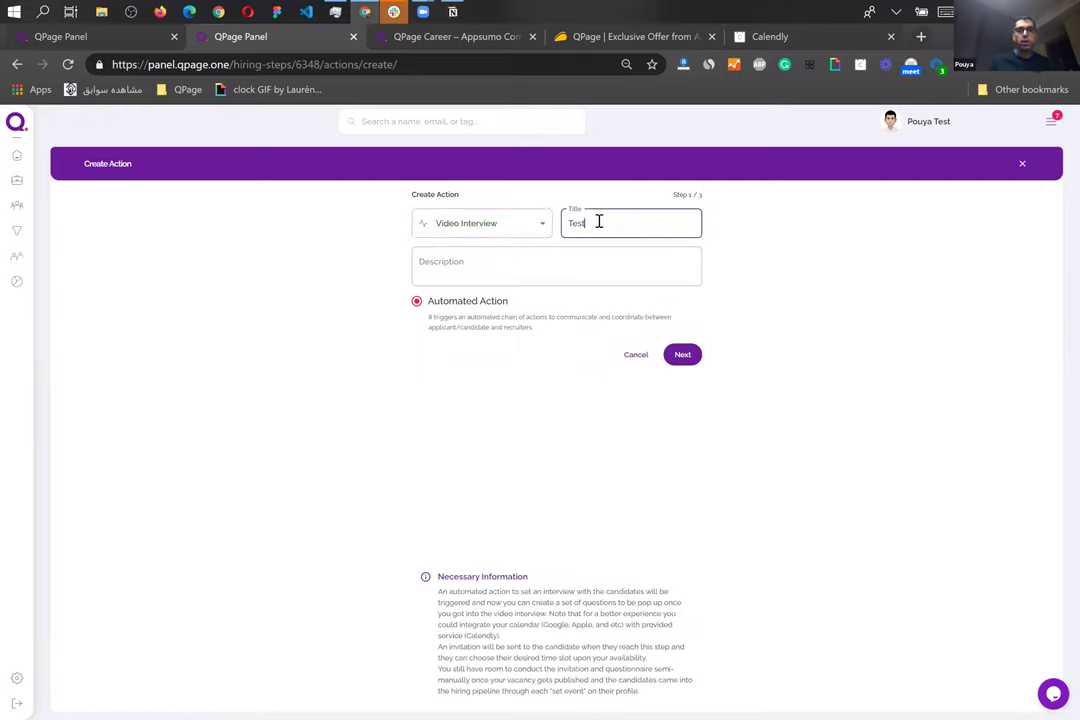
{"action": "left_click", "coordinate": [481, 267]}
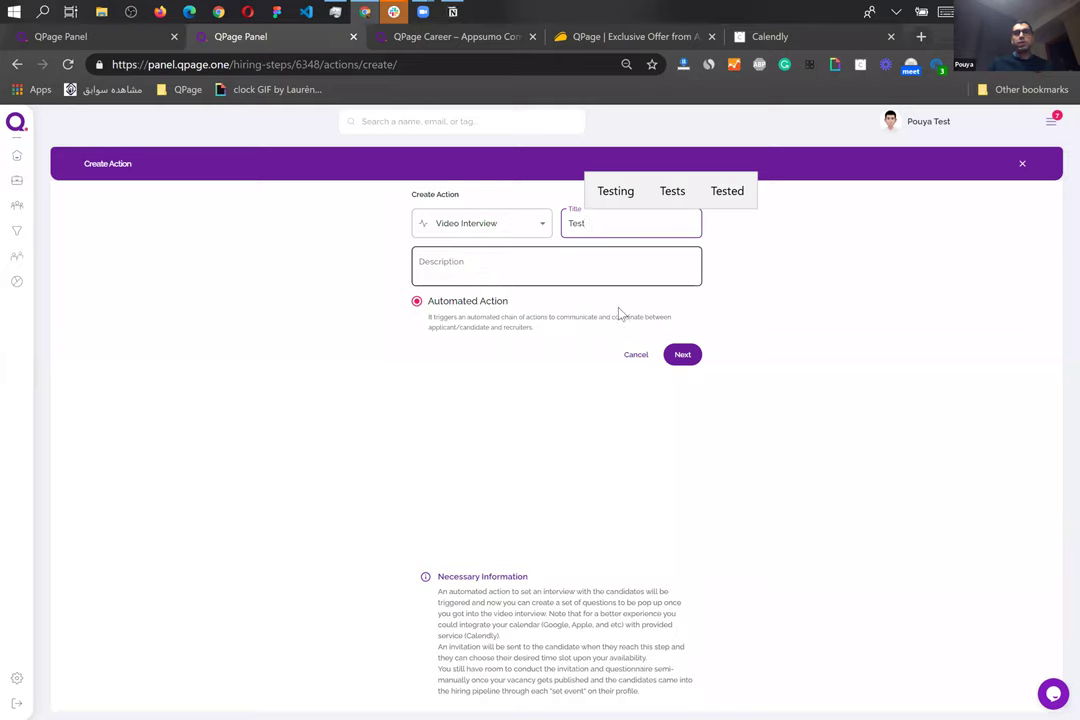
{"action": "left_click", "coordinate": [682, 356]}
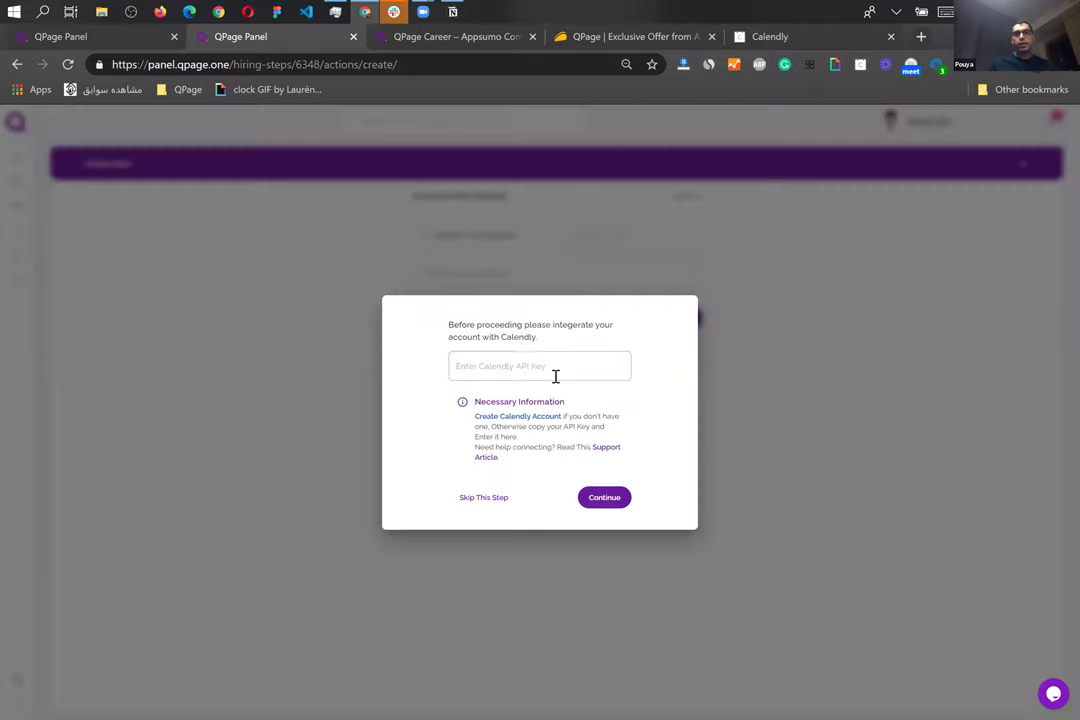
- Copy the API key from Calendly's Integrations page, paste it into QPage's Calendly API key field, continue, and decline saving it in the browser
{"action": "left_click", "coordinate": [515, 368]}
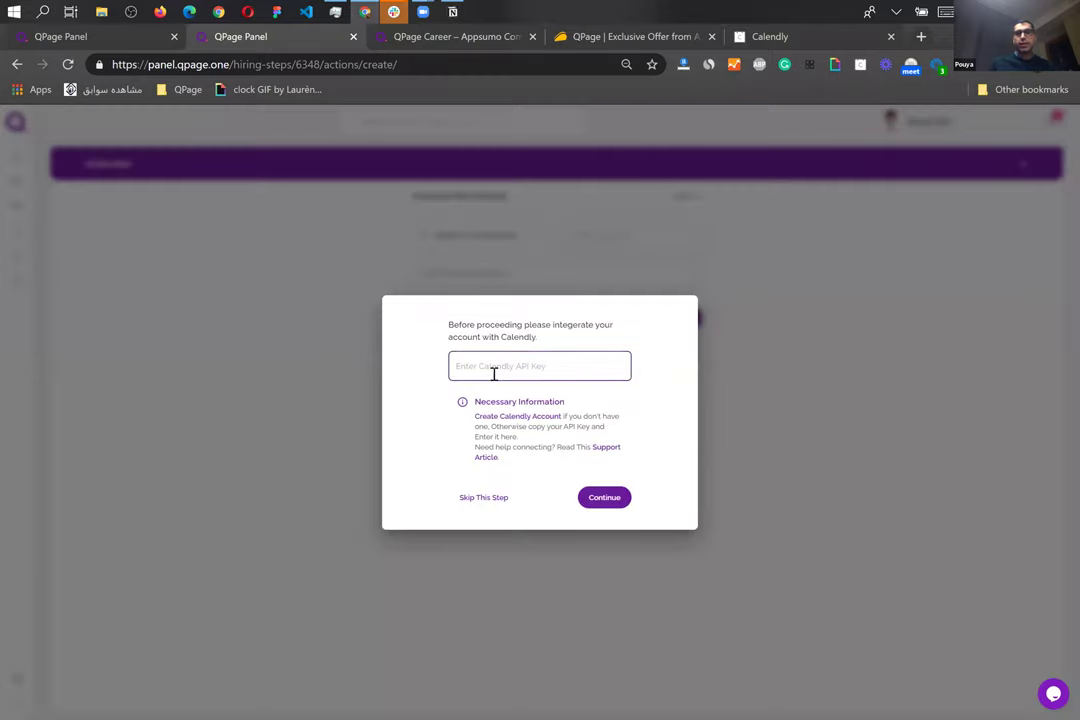
{"action": "left_click", "coordinate": [800, 38]}
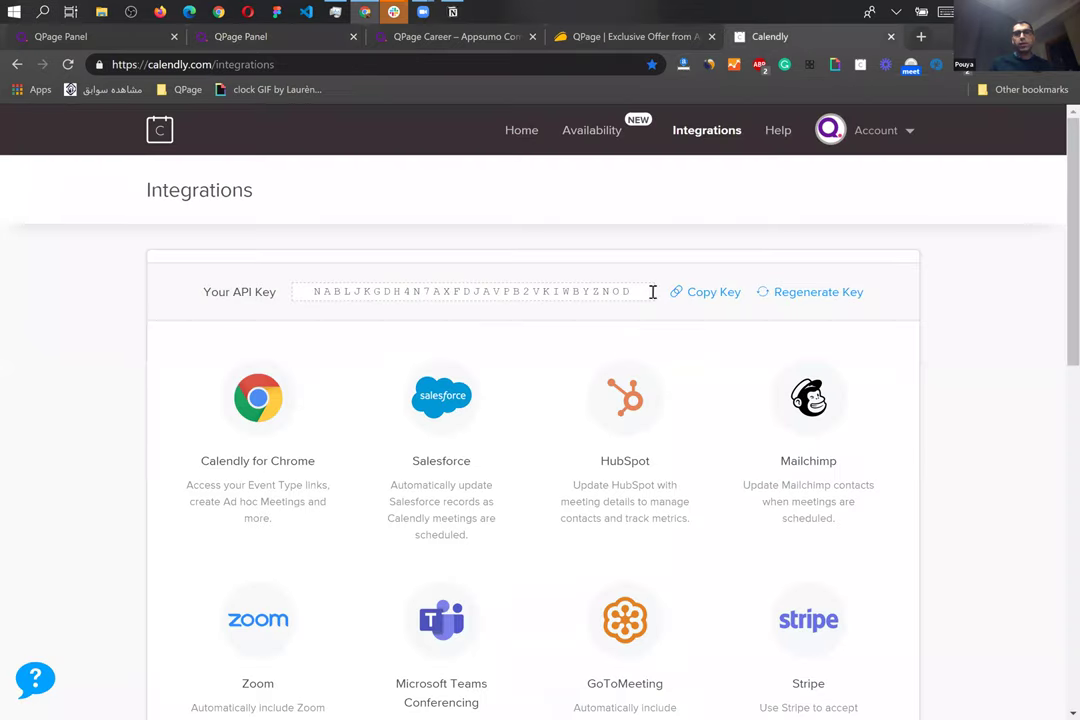
{"action": "left_click", "coordinate": [697, 299]}
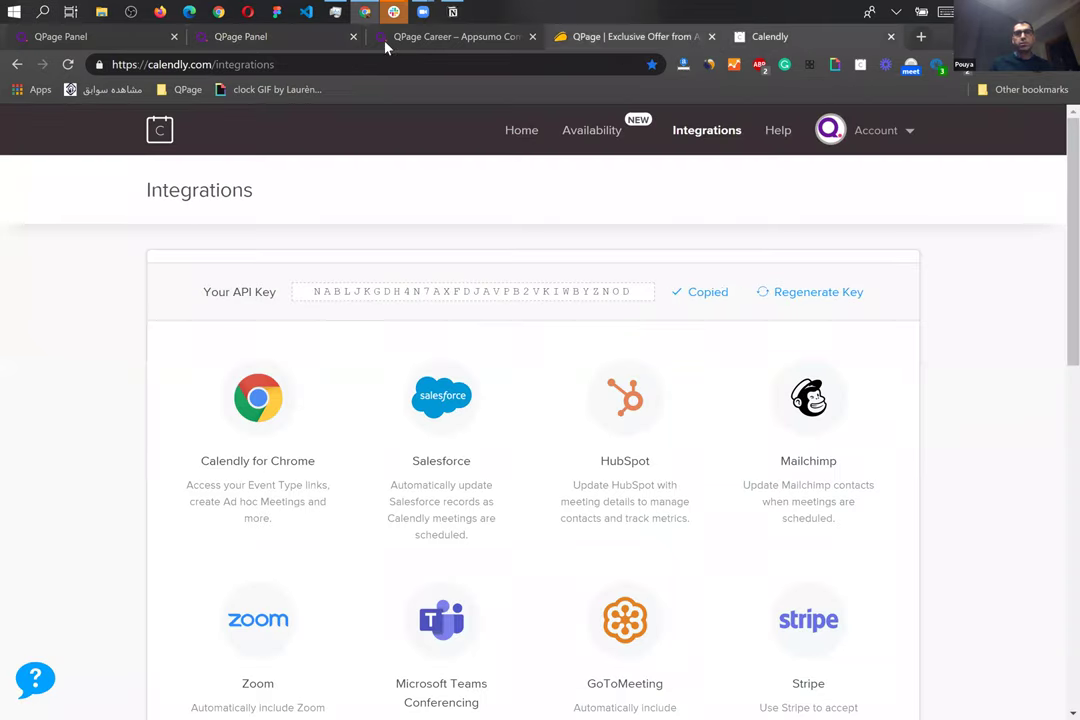
{"action": "left_click", "coordinate": [311, 37]}
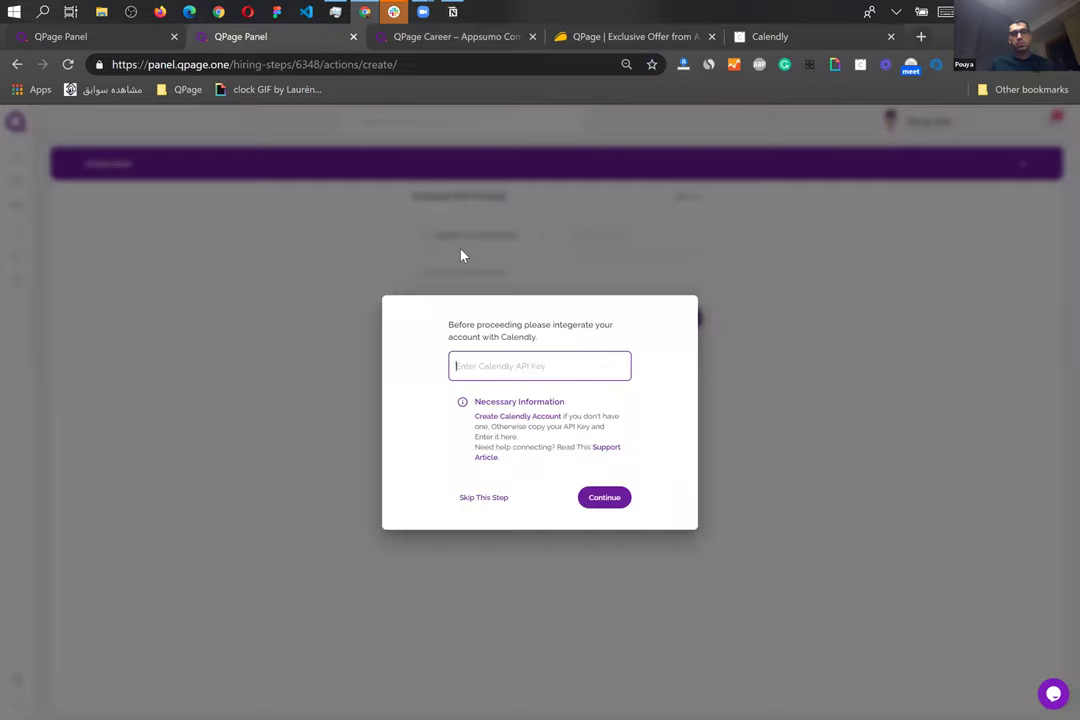
{"action": "key", "text": "ctrl+v"}
{"action": "left_click", "coordinate": [602, 498]}
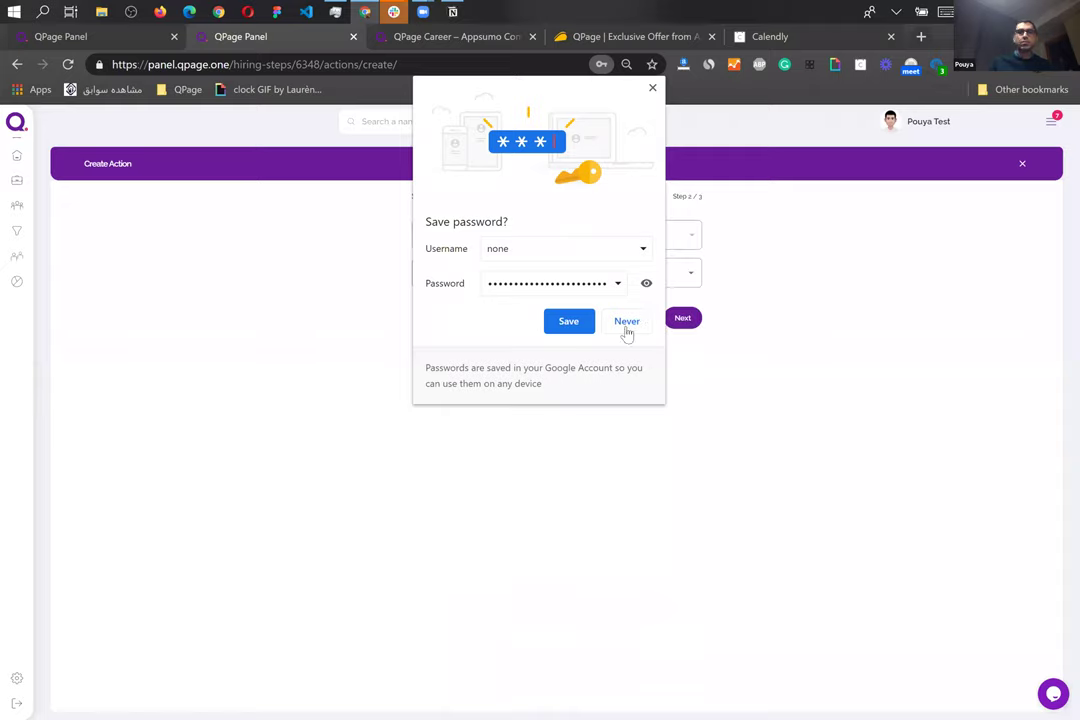
{"action": "left_click", "coordinate": [625, 322]}
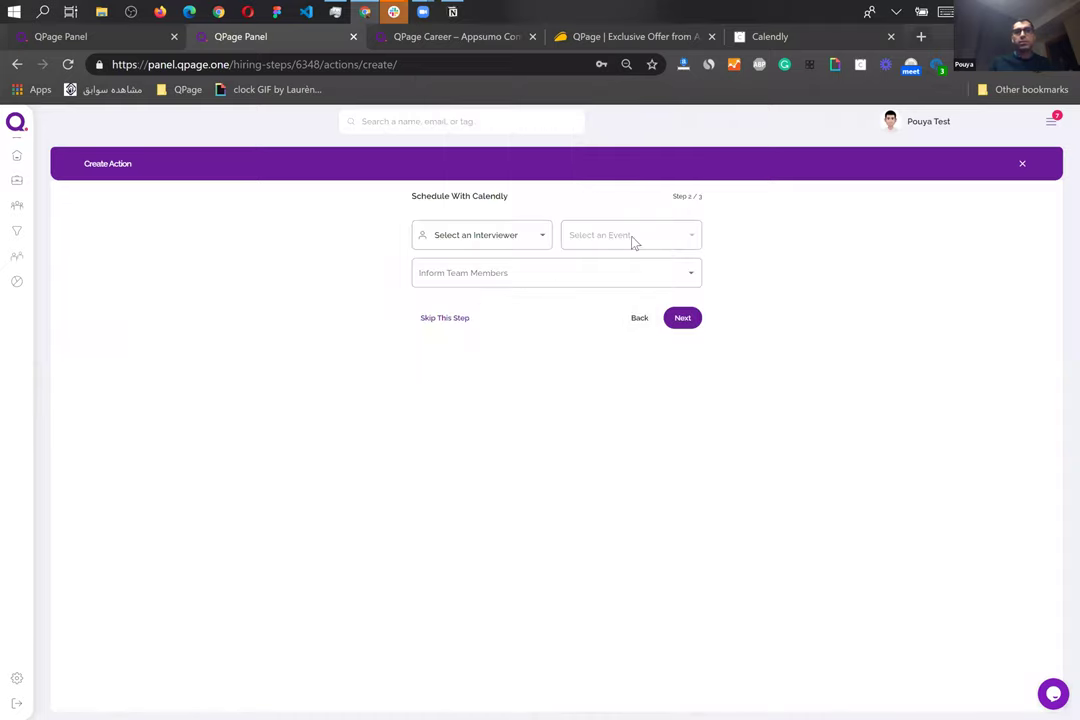
- Schedule the video interview with the available interviewer and the QPage Meeting event, choose a team member to inform, and continue to the questionnaire
{"action": "left_click", "coordinate": [471, 238]}
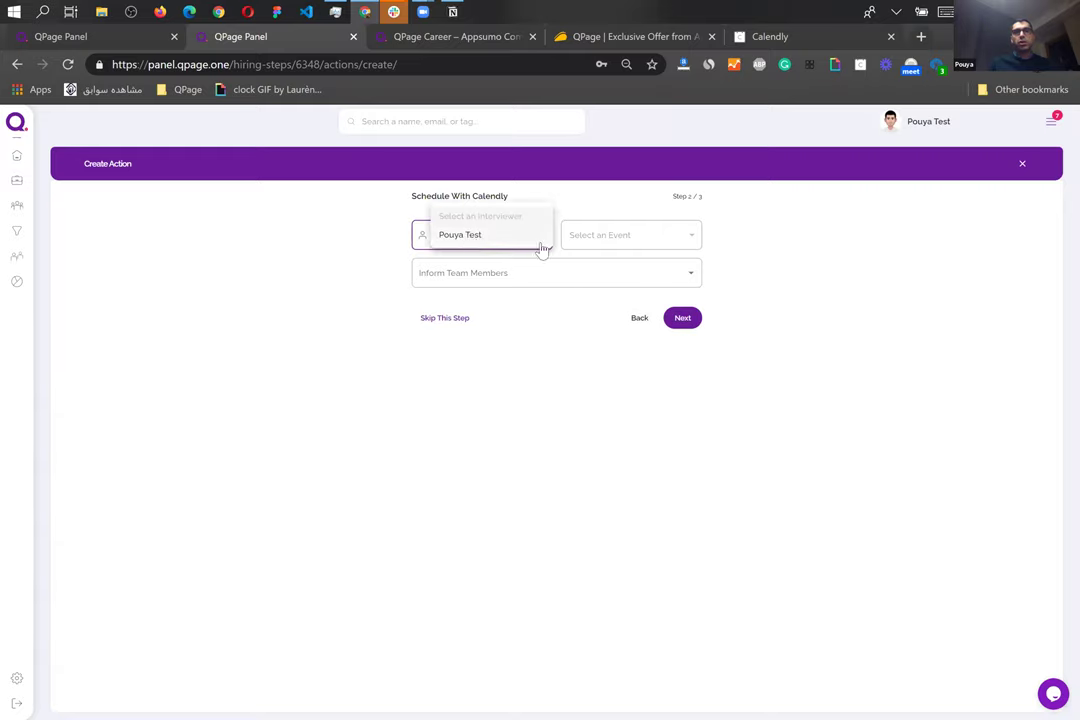
{"action": "left_click", "coordinate": [602, 244]}
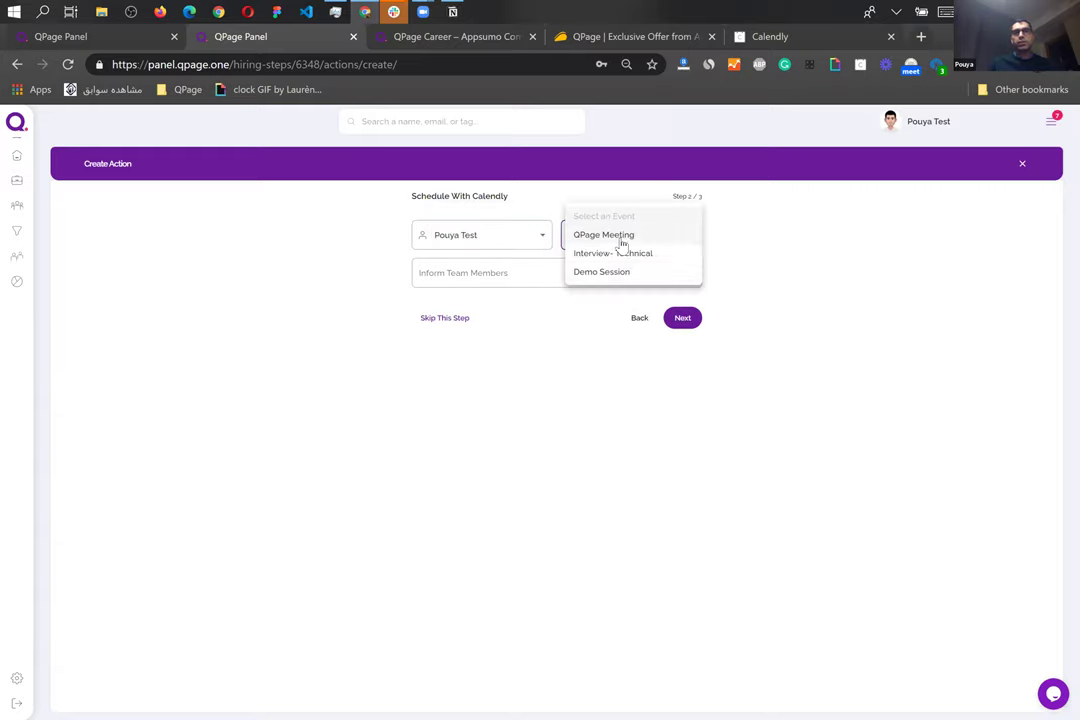
{"action": "left_click", "coordinate": [606, 238]}
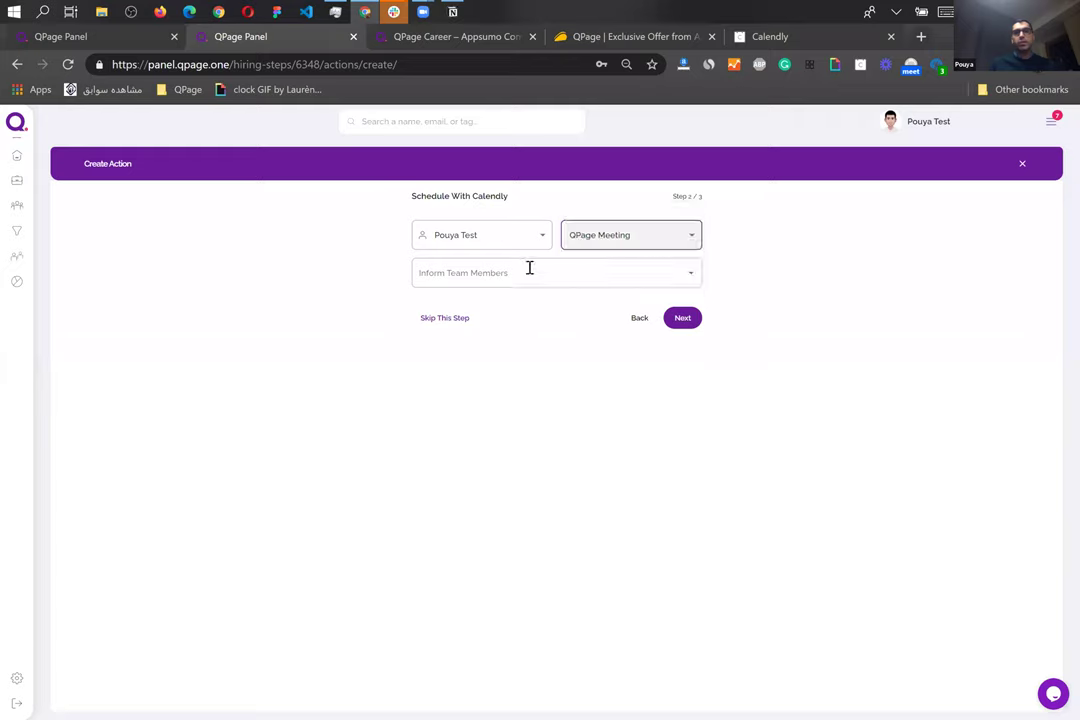
{"action": "left_click", "coordinate": [500, 272]}
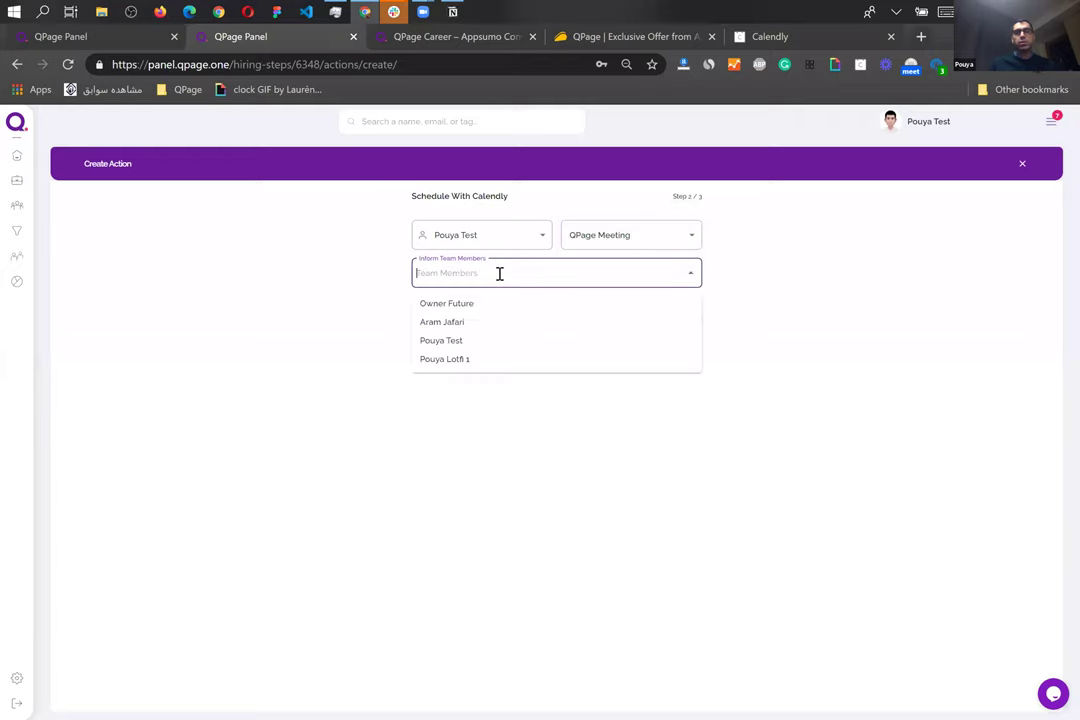
{"action": "left_click", "coordinate": [460, 323]}
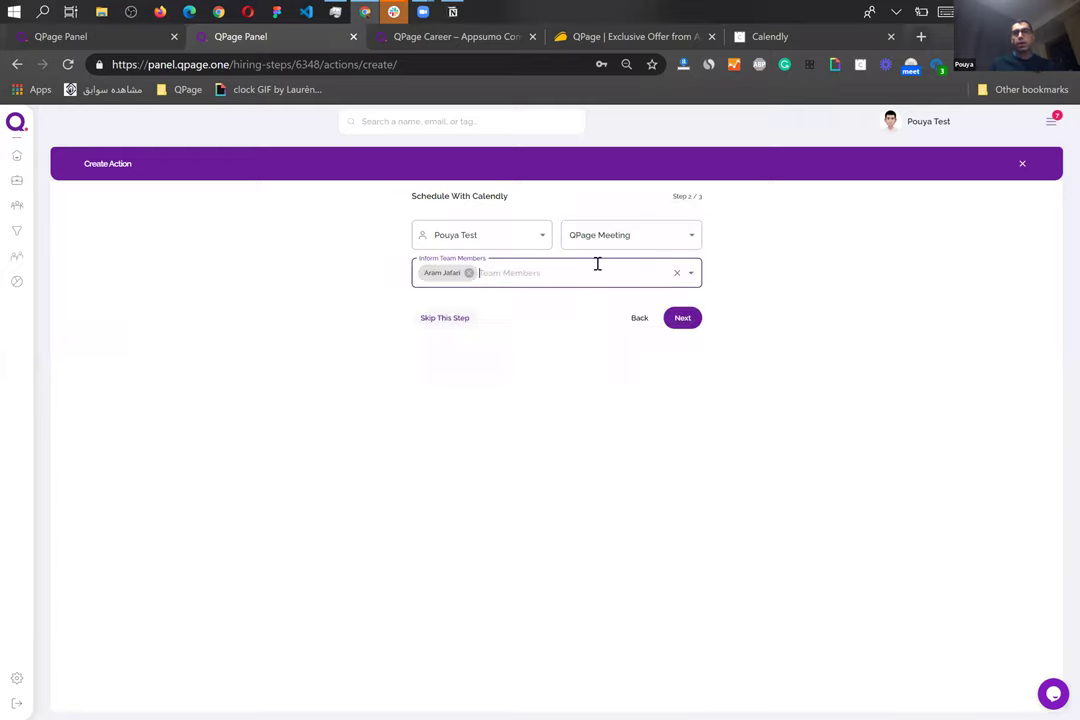
{"action": "left_click", "coordinate": [682, 318]}
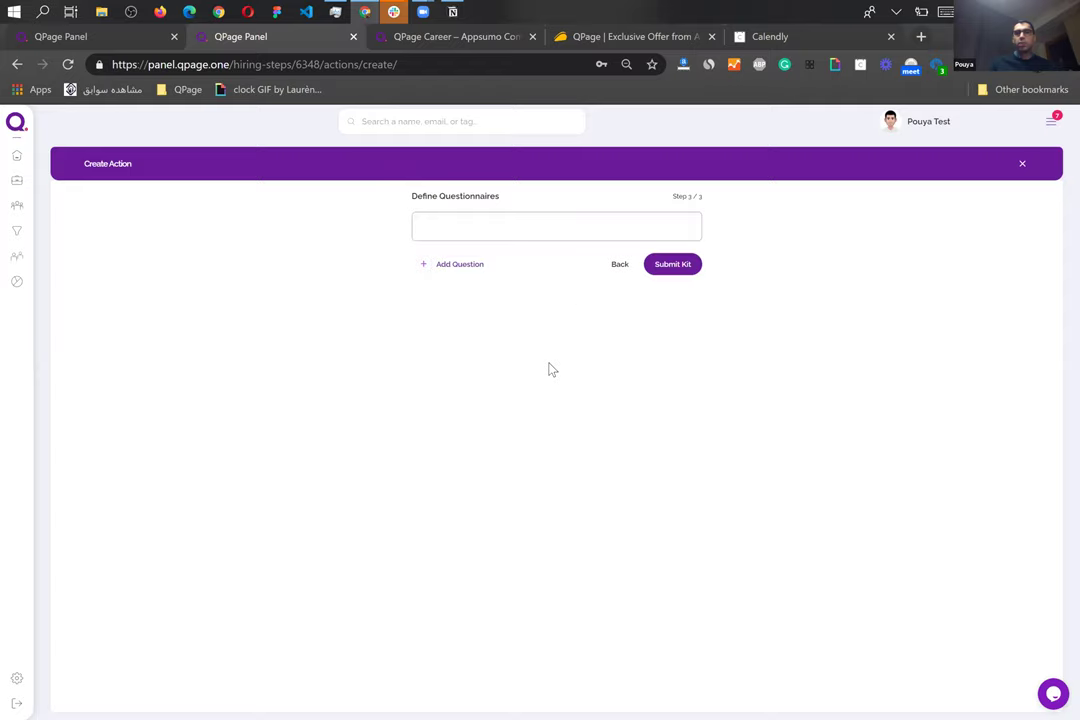
- Begin entering the first question of the interview questionnaire
{"action": "left_click", "coordinate": [487, 233]}
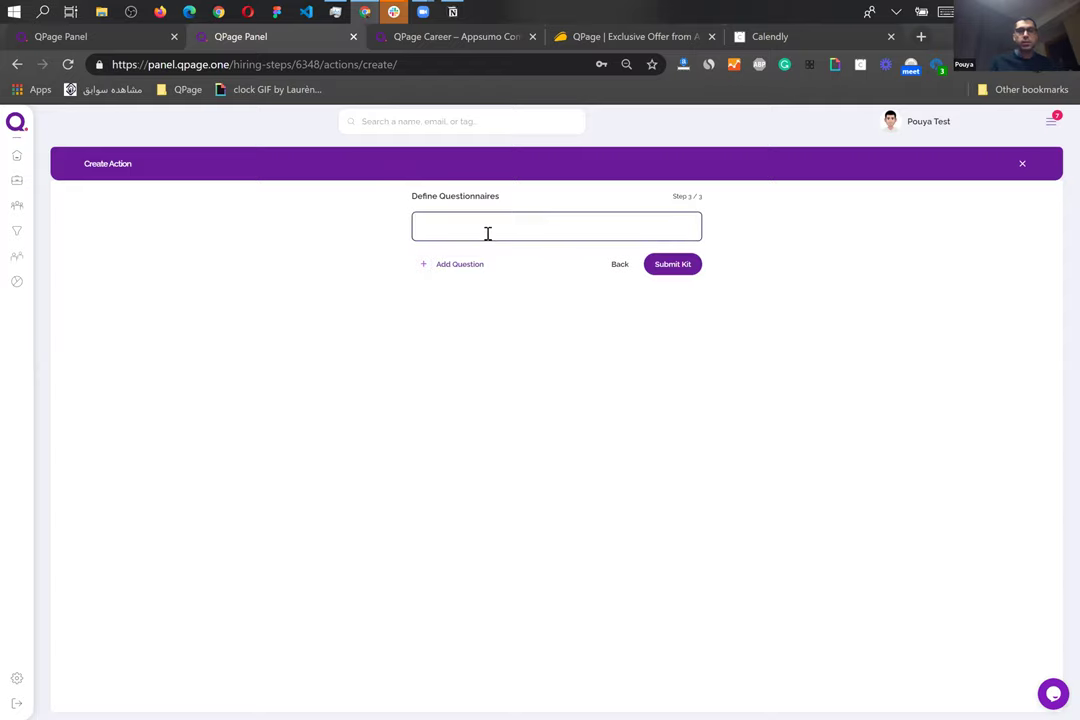